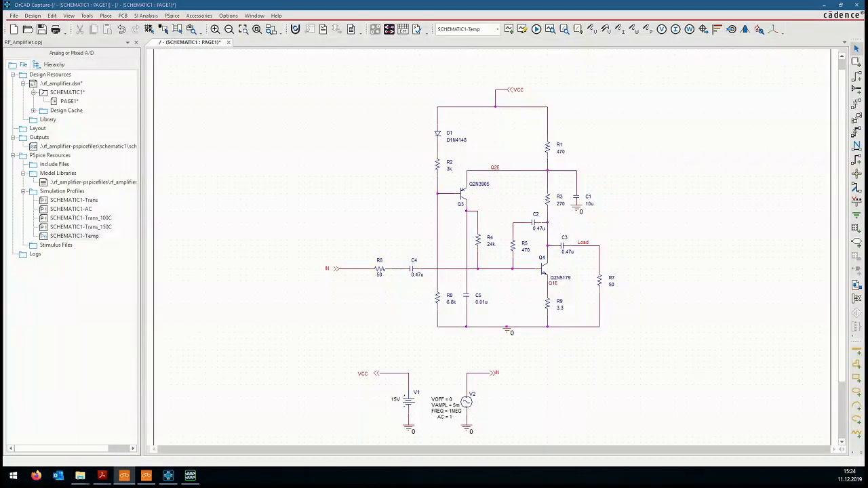
Step: Make SCHEMATIC1-Trans the active simulation profile
{"action": "left_click", "coordinate": [653, 138]}
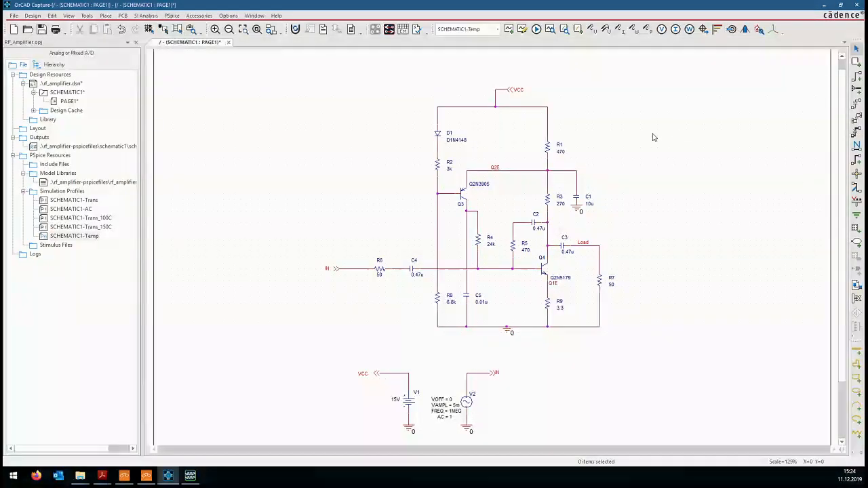
{"action": "left_click", "coordinate": [99, 201]}
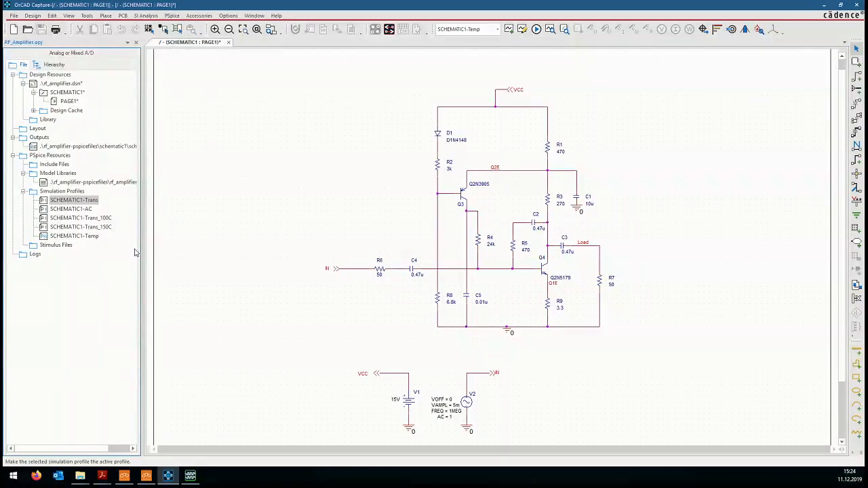
{"action": "left_click", "coordinate": [280, 198]}
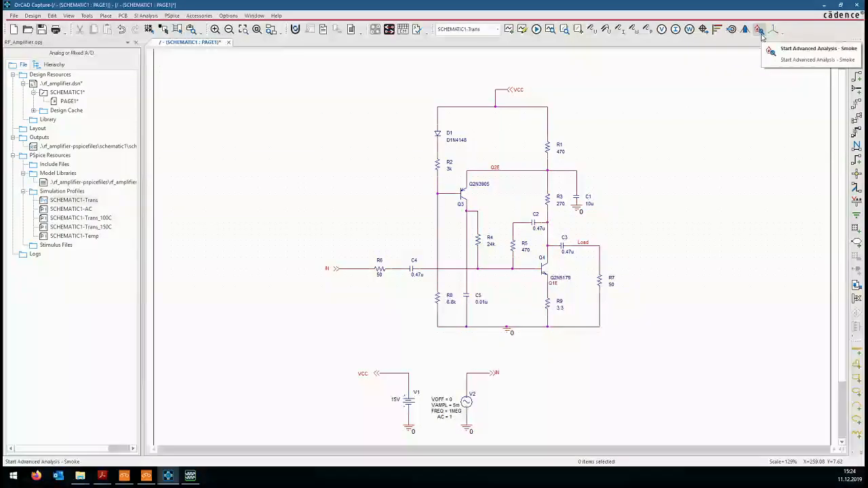
{"action": "left_click", "coordinate": [177, 20]}
{"action": "mouse_move", "coordinate": [211, 110]}
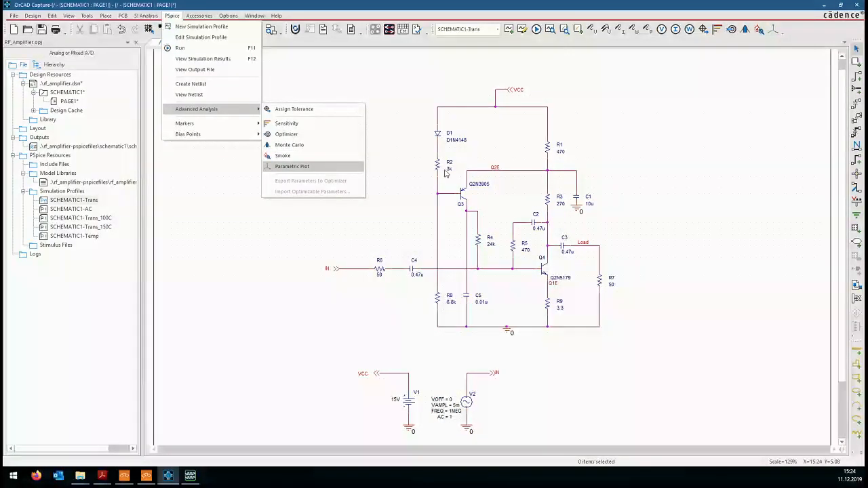
{"action": "left_click", "coordinate": [720, 133]}
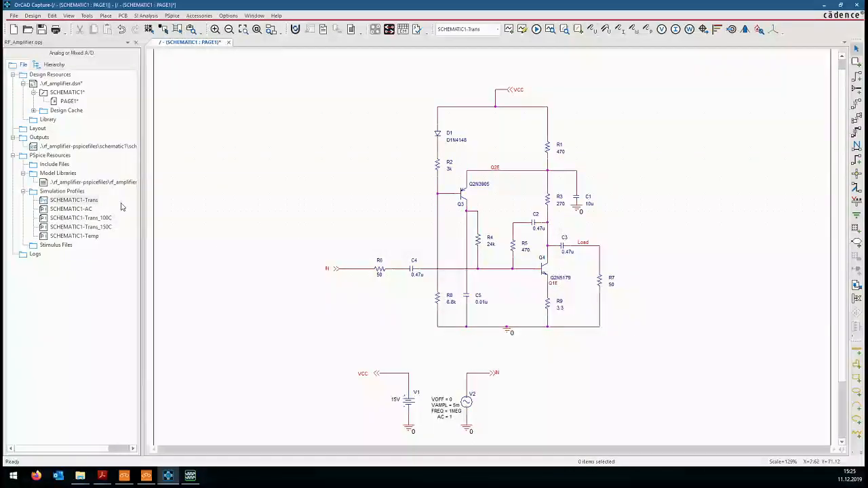
Step: Run the transient simulation, view the input and load waveforms, and return to the schematic
{"action": "left_click", "coordinate": [535, 29]}
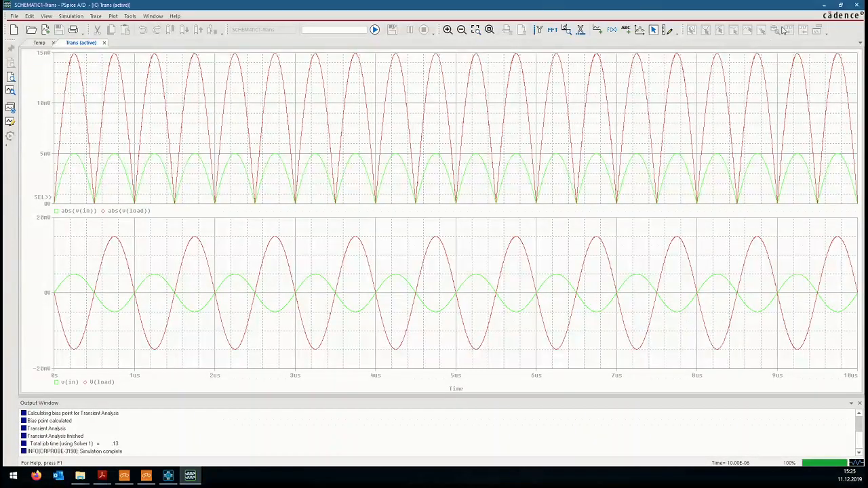
{"action": "left_click", "coordinate": [827, 5]}
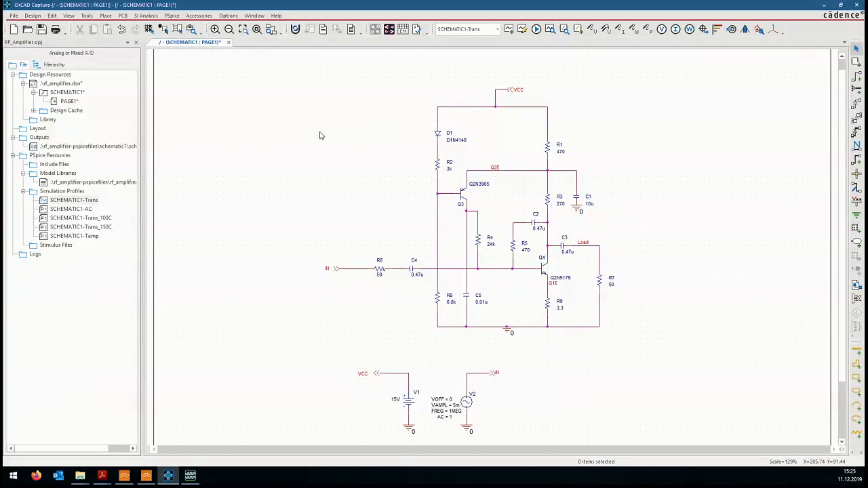
Step: Make SCHEMATIC1-Temp the active simulation profile and review its temperature sweep settings, keeping the listed temperatures
{"action": "left_click", "coordinate": [94, 236]}
{"action": "right_click", "coordinate": [93, 236]}
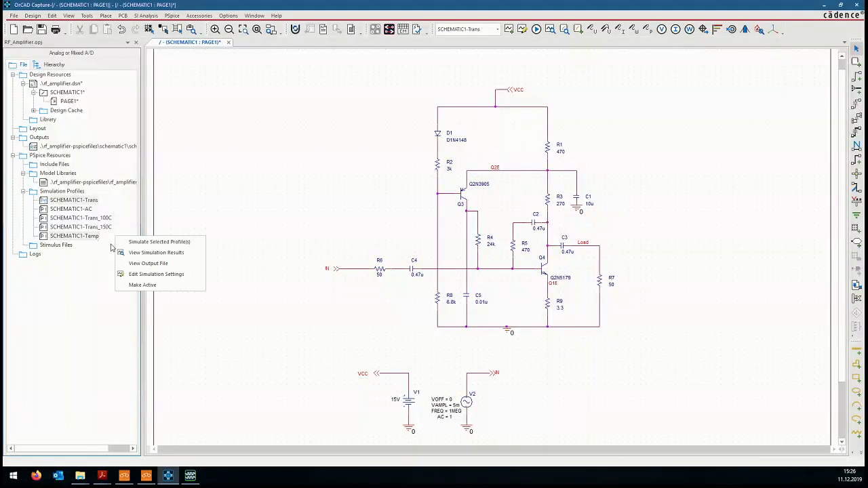
{"action": "left_click", "coordinate": [143, 286]}
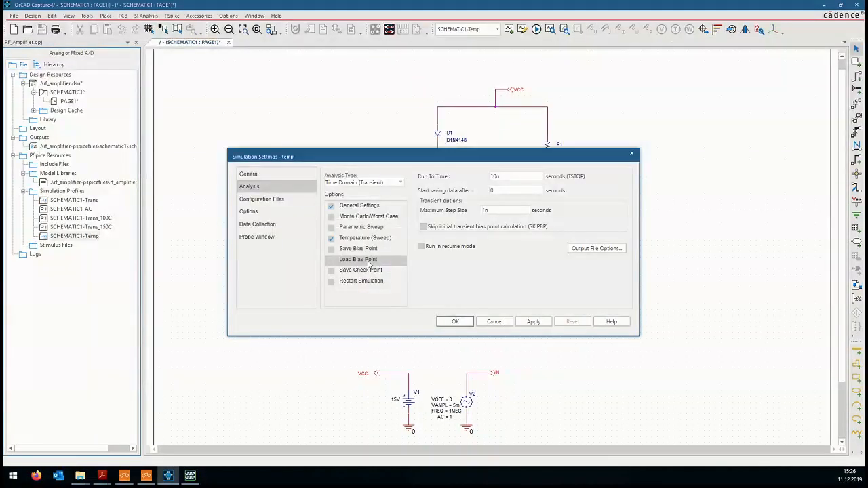
{"action": "left_click", "coordinate": [371, 239]}
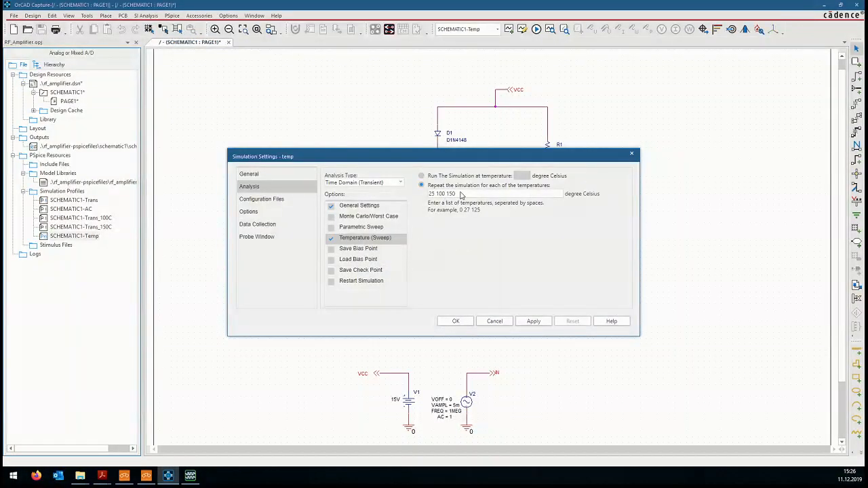
{"action": "left_click", "coordinate": [533, 322]}
{"action": "left_click", "coordinate": [456, 321]}
Step: Run the temperature sweep simulation, view the load voltage curves, and return to the schematic
{"action": "left_click", "coordinate": [536, 29]}
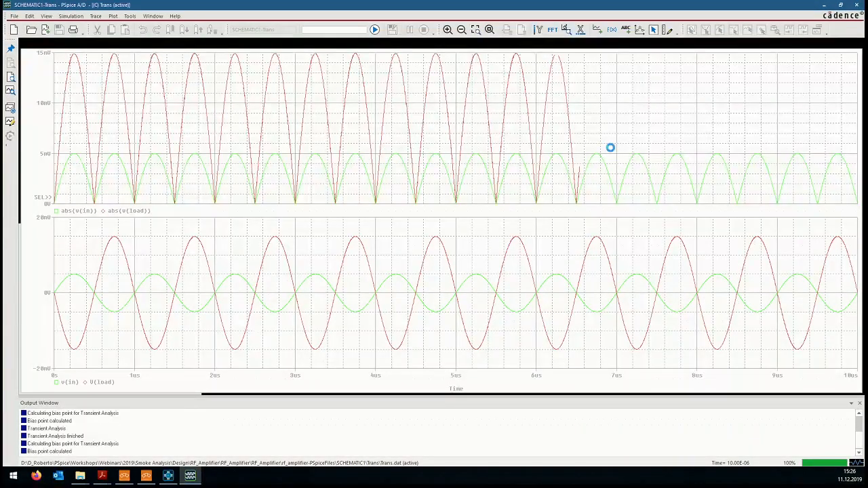
{"action": "left_click", "coordinate": [497, 287]}
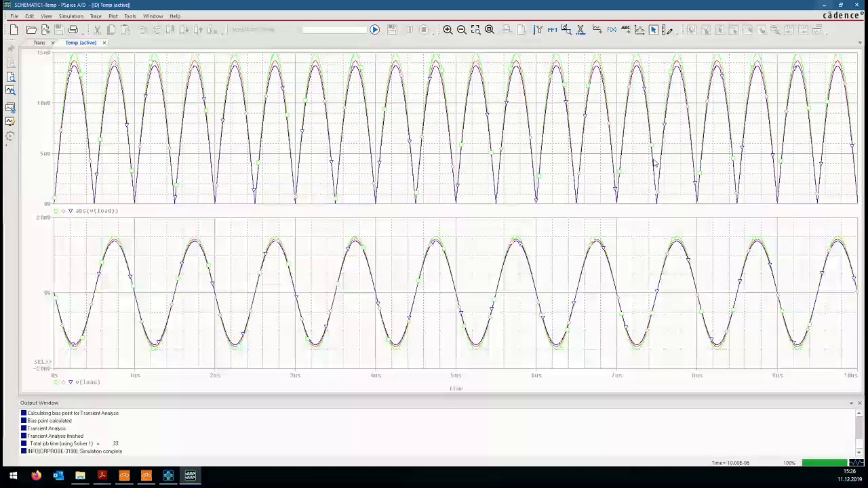
{"action": "left_click", "coordinate": [825, 6]}
Step: Switch the active simulation profile back to SCHEMATIC1-Trans
{"action": "right_click", "coordinate": [105, 199]}
{"action": "left_click", "coordinate": [278, 213]}
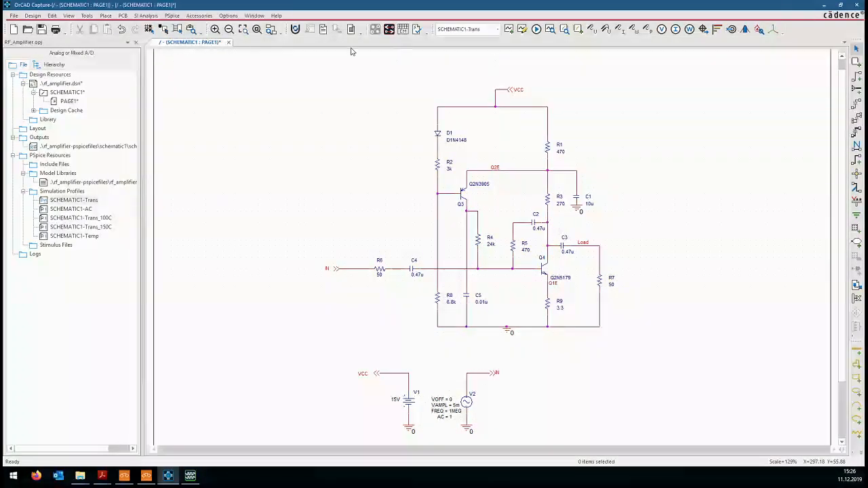
Step: Search the PSpice parts for "variables" and place the VARIABLES part in the empty area beside the amplifier circuit
{"action": "left_click", "coordinate": [107, 15]}
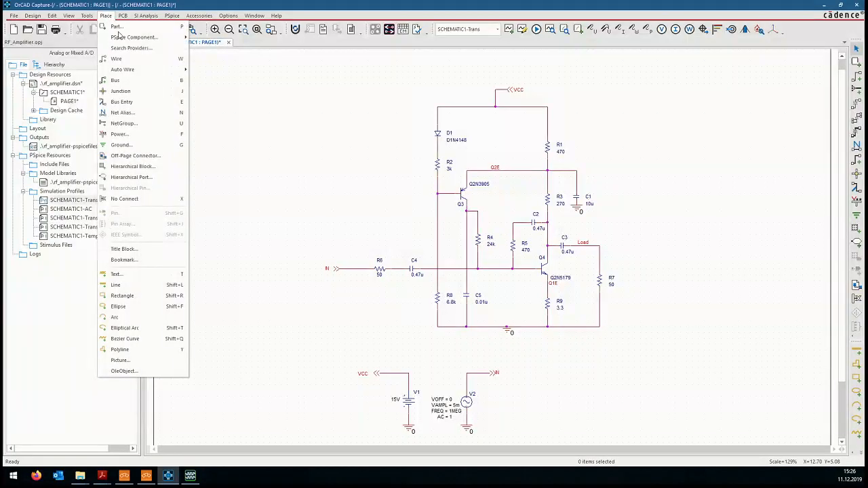
{"action": "mouse_move", "coordinate": [142, 37]}
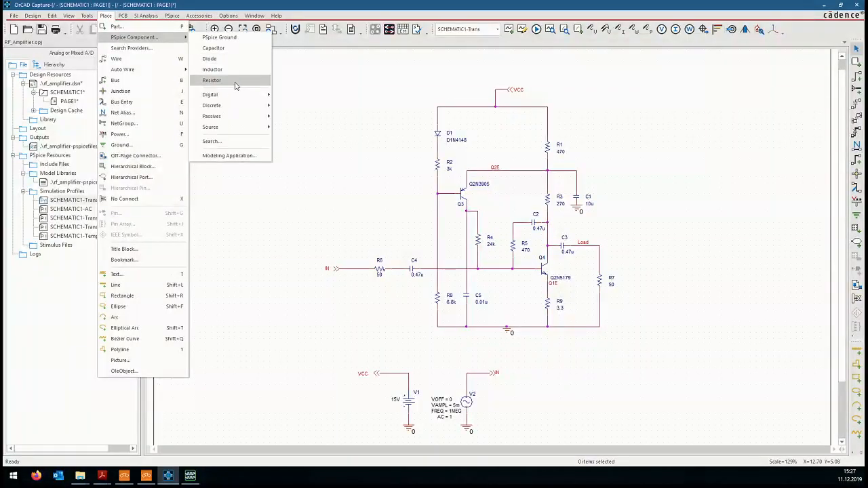
{"action": "left_click", "coordinate": [224, 141]}
{"action": "left_click", "coordinate": [674, 206]}
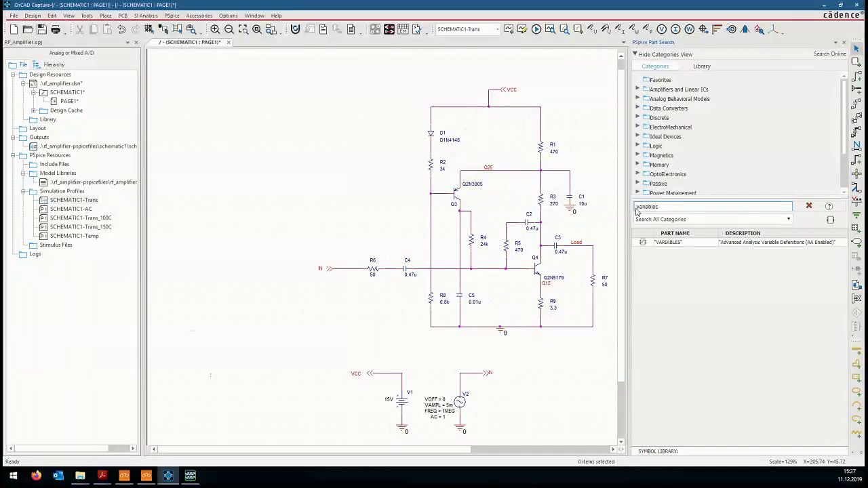
{"action": "left_click", "coordinate": [672, 245]}
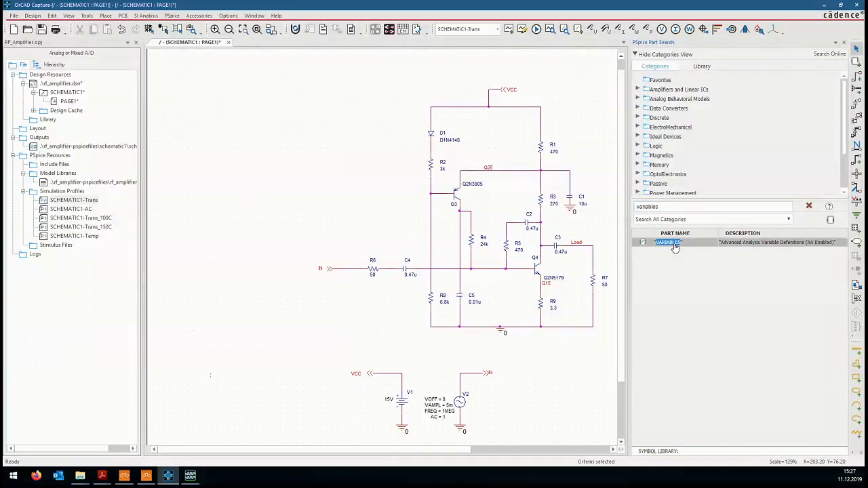
{"action": "left_click", "coordinate": [642, 246]}
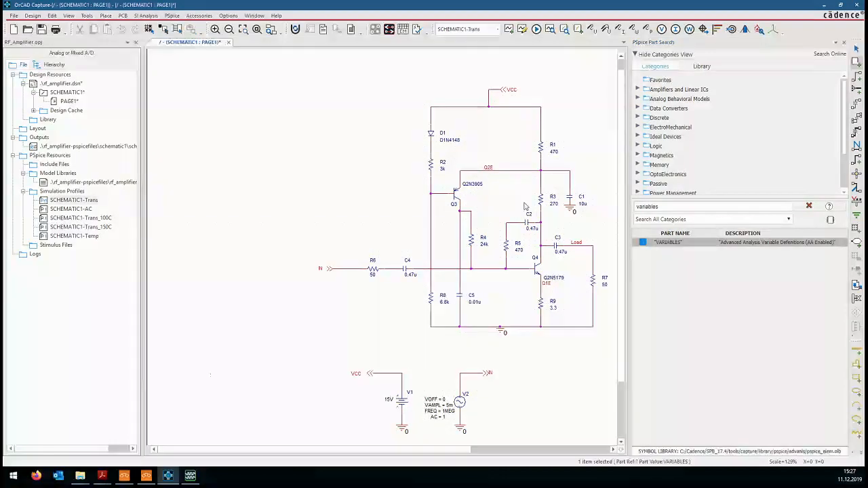
{"action": "left_click", "coordinate": [295, 120]}
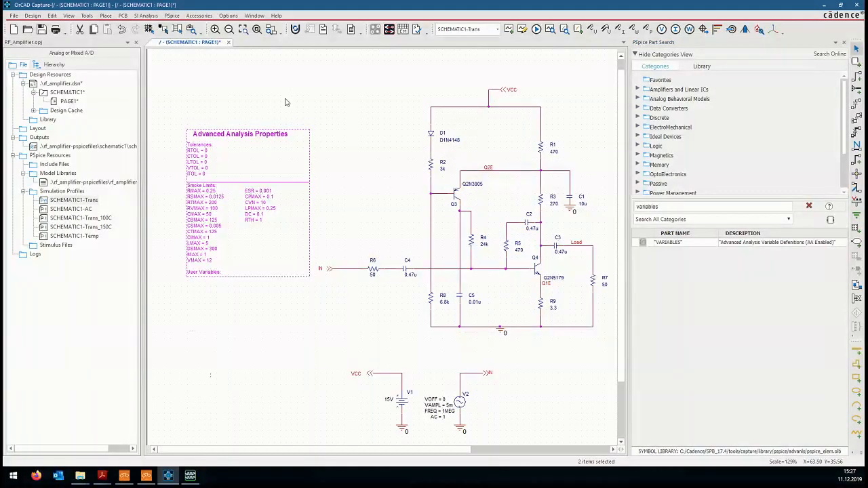
{"action": "left_click", "coordinate": [336, 86]}
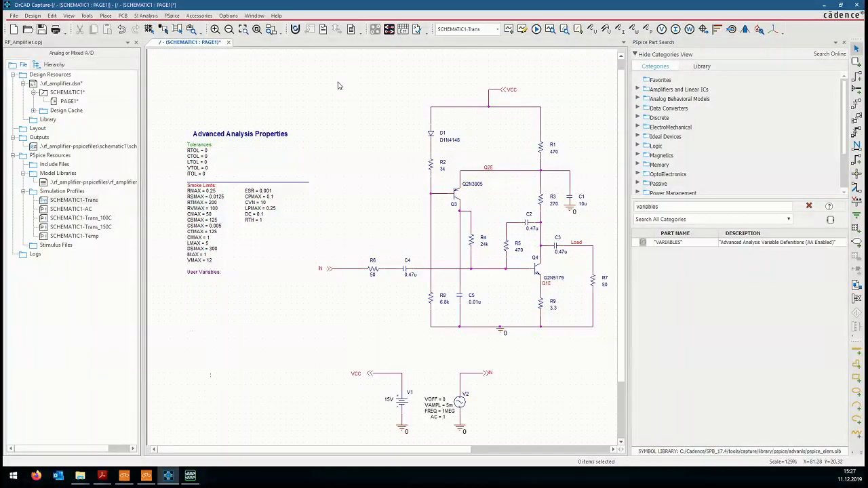
{"action": "left_click", "coordinate": [834, 42]}
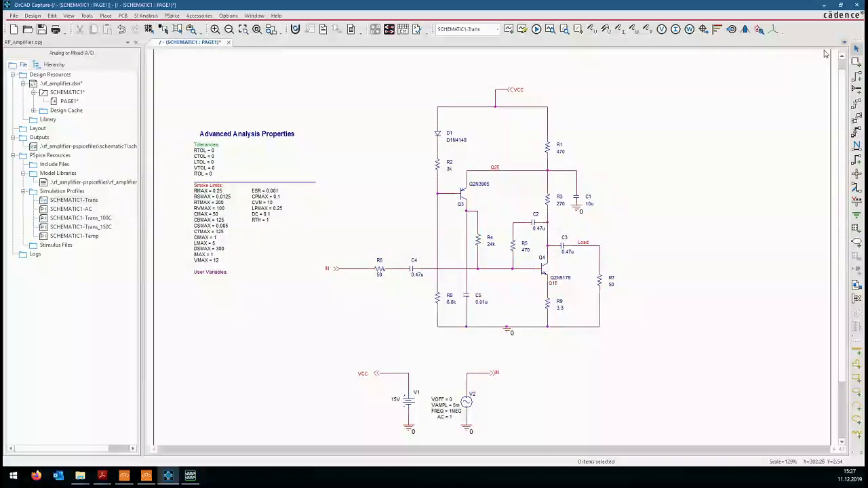
Step: Move the Advanced Analysis Properties block up and closer to the amplifier circuit
{"action": "left_click", "coordinate": [252, 133]}
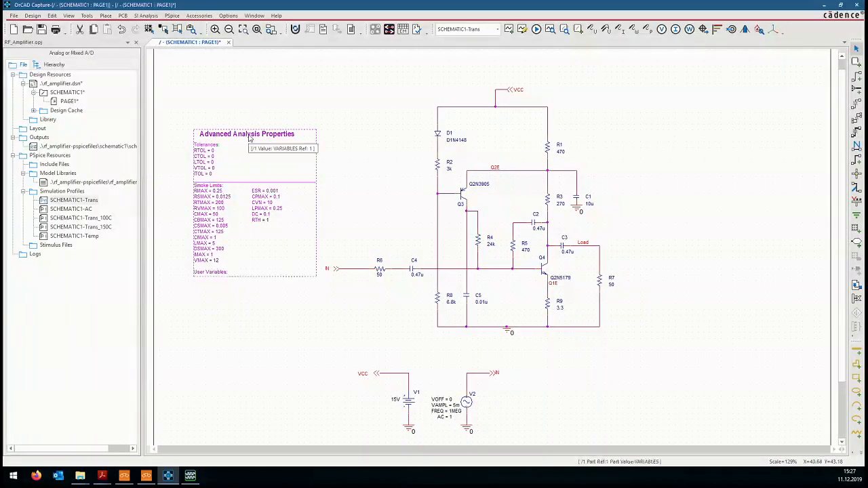
{"action": "left_click_drag", "start_coordinate": [252, 134], "coordinate": [293, 106]}
{"action": "left_click", "coordinate": [504, 199]}
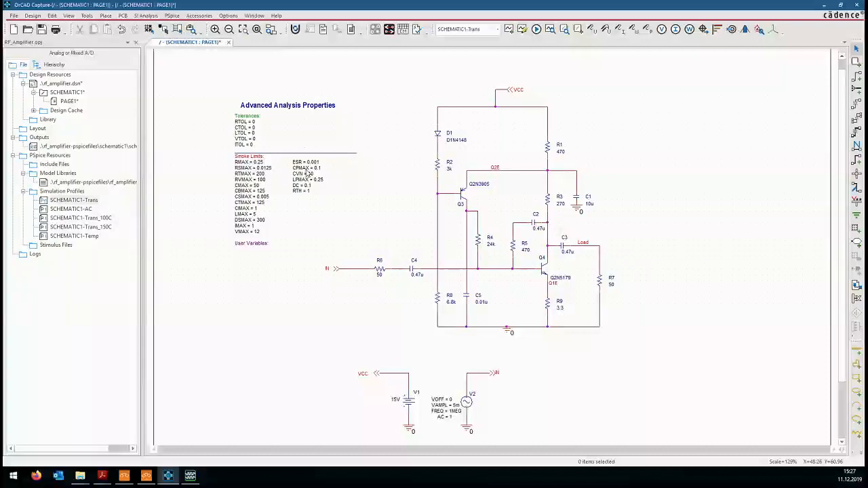
Step: Open the properties of resistor R2 filtered by Capture PSpiceAA, with the value column widened
{"action": "double_click", "coordinate": [438, 169]}
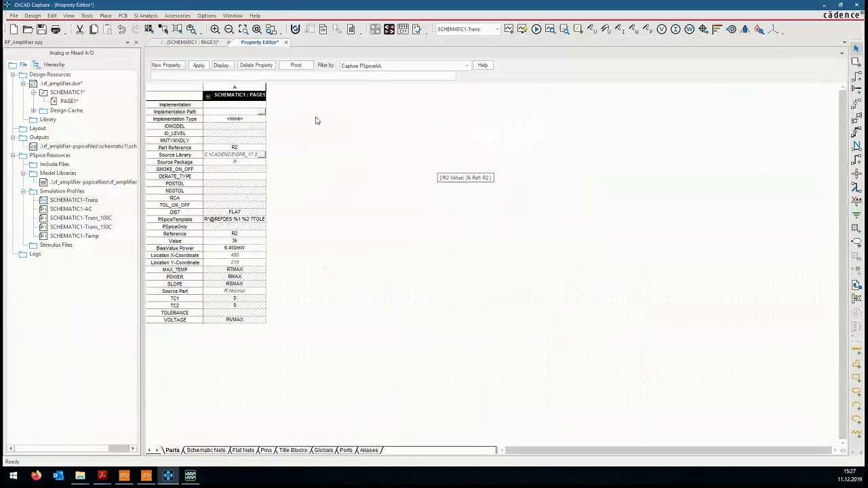
{"action": "left_click_drag", "start_coordinate": [266, 88], "coordinate": [317, 84]}
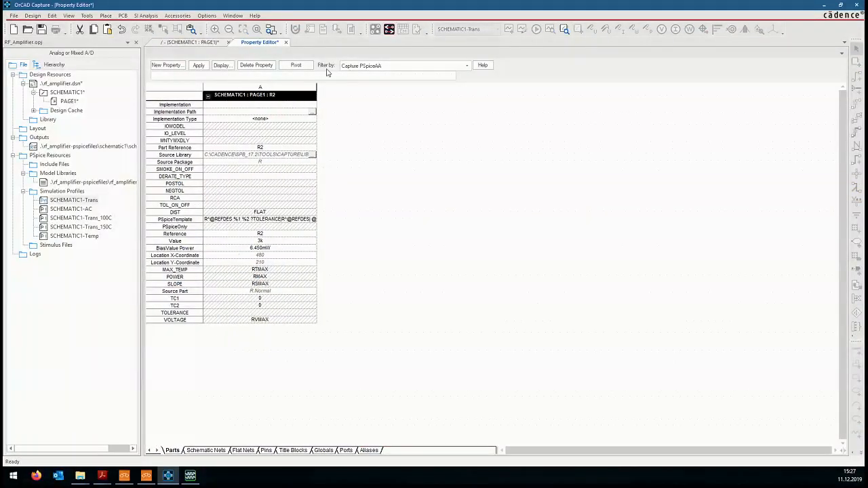
{"action": "left_click", "coordinate": [467, 65]}
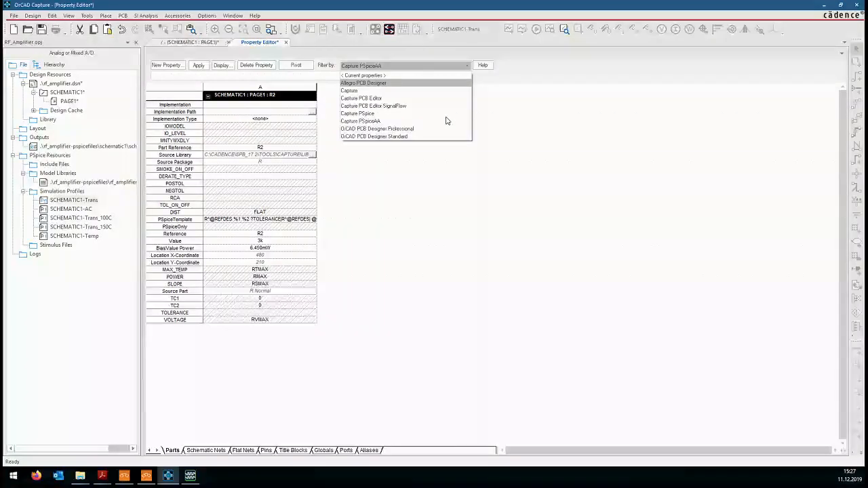
{"action": "left_click", "coordinate": [444, 122]}
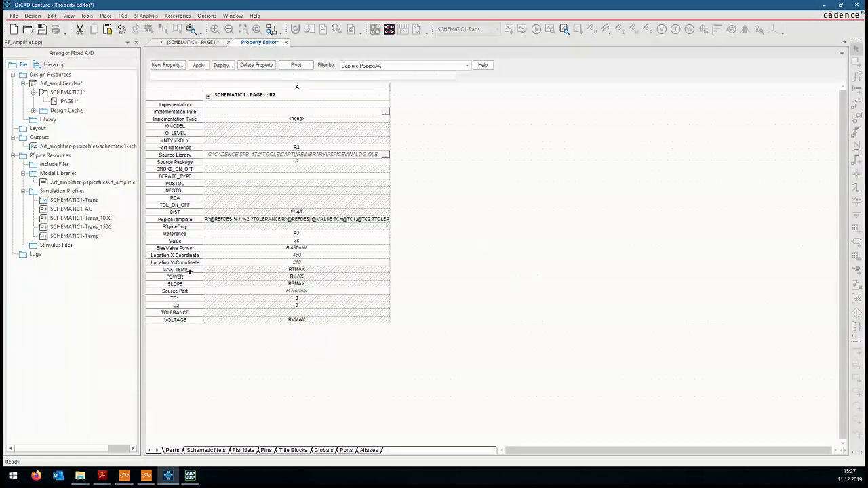
Step: Compare R2's MAX_TEMP, SLOPE and VOLTAGE properties with the smoke limits on the schematic, and close the property editor
{"action": "left_click", "coordinate": [190, 272]}
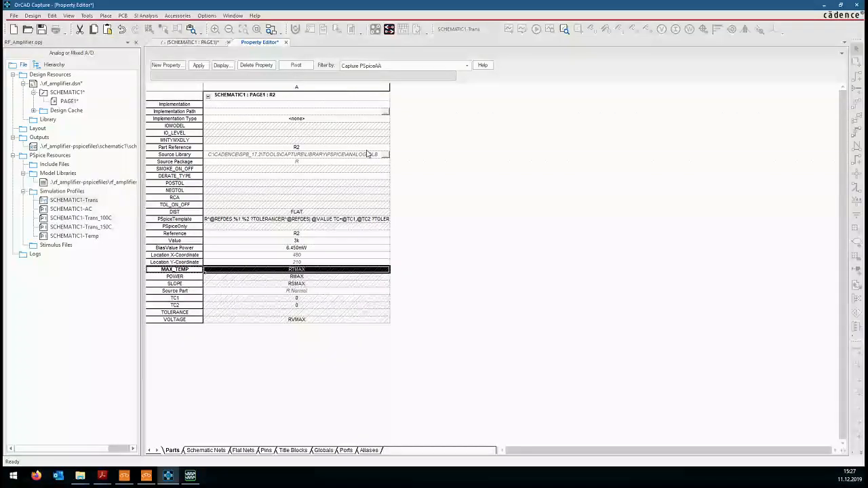
{"action": "left_click", "coordinate": [209, 42]}
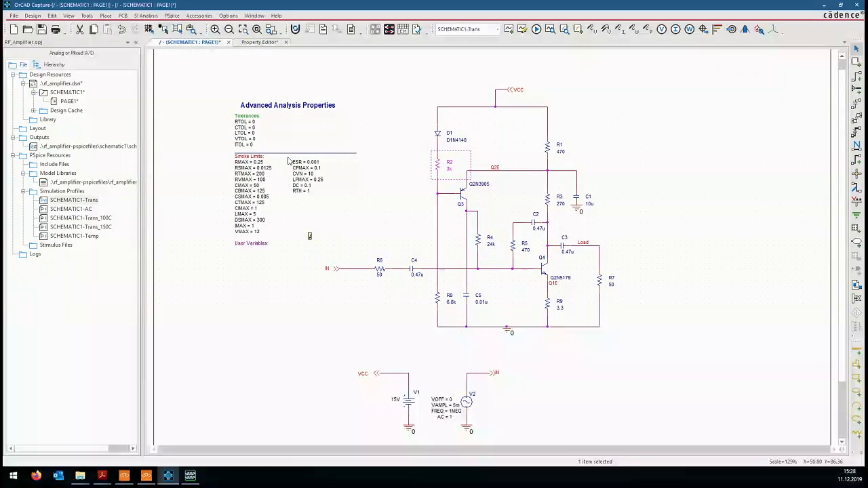
{"action": "left_click", "coordinate": [269, 43]}
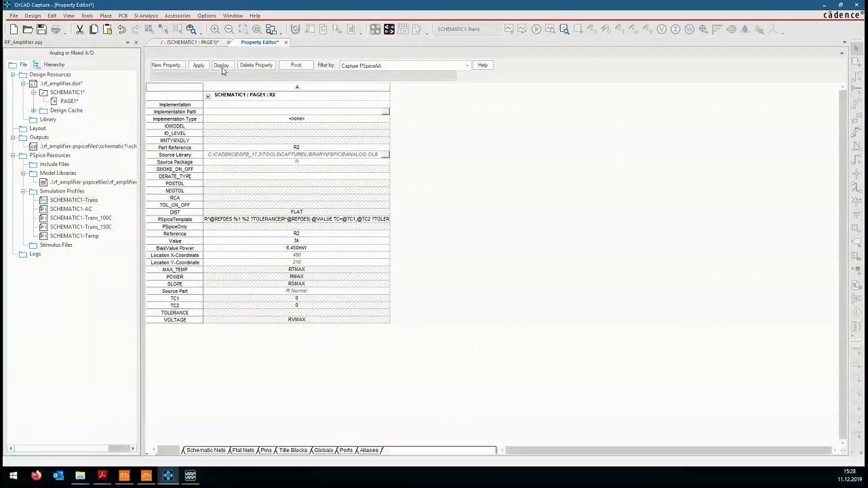
{"action": "left_click", "coordinate": [204, 43]}
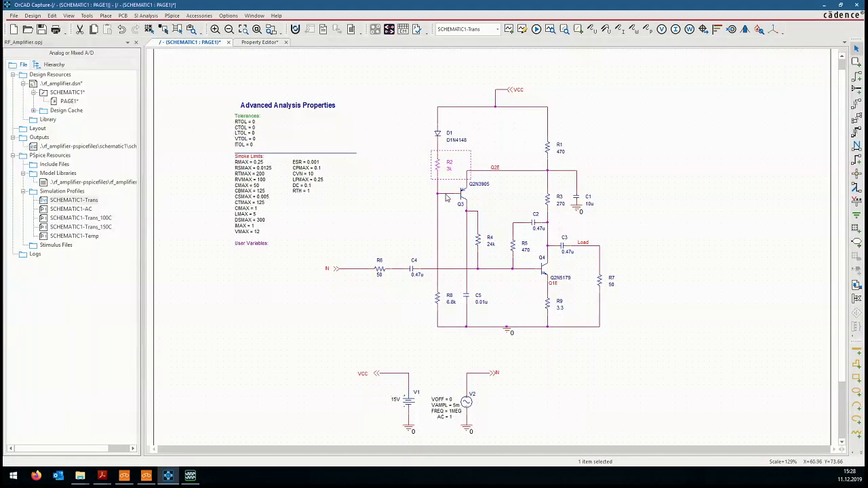
{"action": "left_click", "coordinate": [269, 43]}
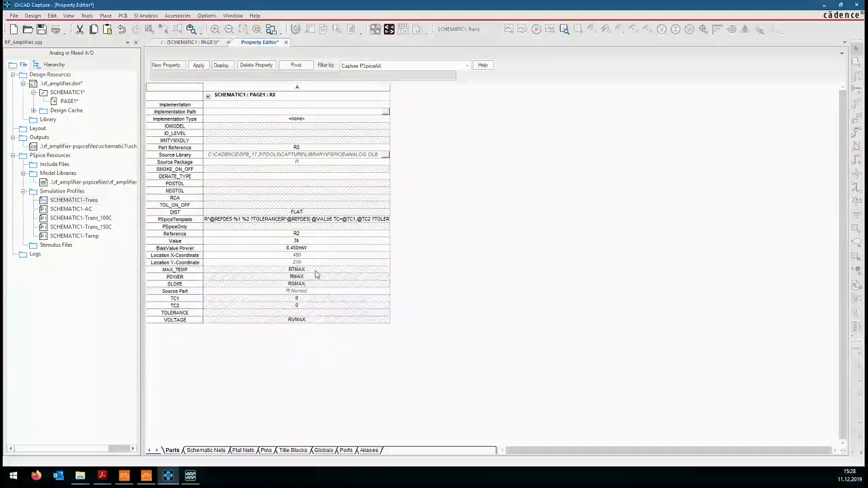
{"action": "left_click", "coordinate": [315, 272]}
{"action": "left_click", "coordinate": [320, 284]}
{"action": "left_click", "coordinate": [332, 319]}
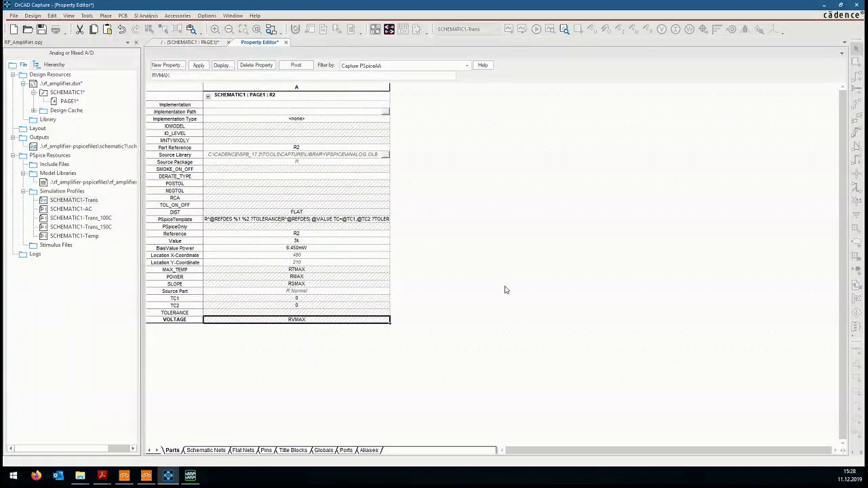
{"action": "left_click", "coordinate": [286, 42]}
{"action": "left_click", "coordinate": [400, 127]}
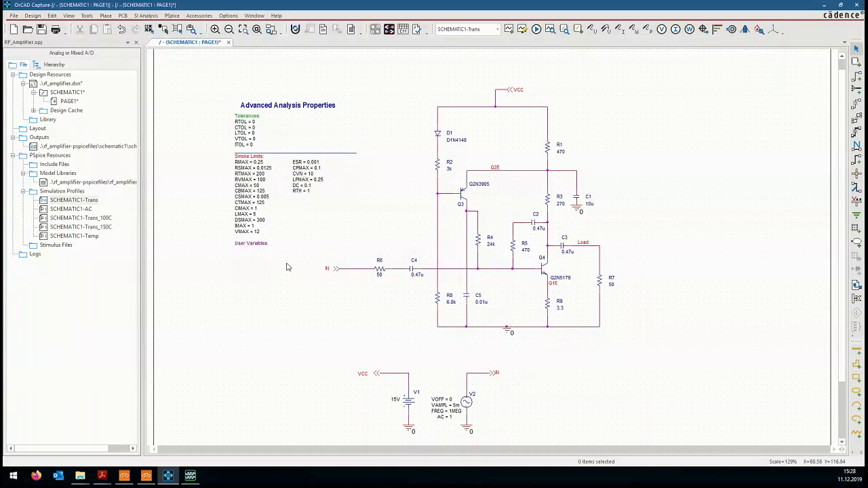
Step: Open the PSpice Advanced Analysis user guide from the PSpice Advance Analysis user guides in the Cadence Help library
{"action": "left_click", "coordinate": [276, 15]}
{"action": "left_click", "coordinate": [313, 116]}
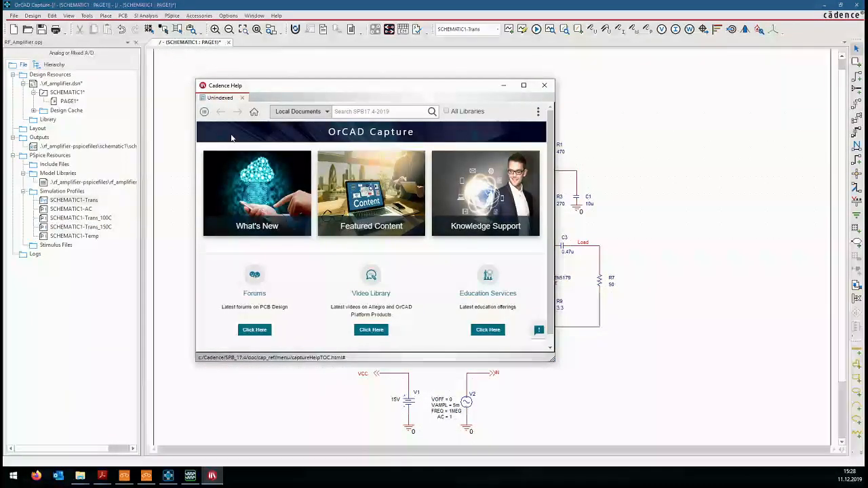
{"action": "left_click", "coordinate": [204, 112]}
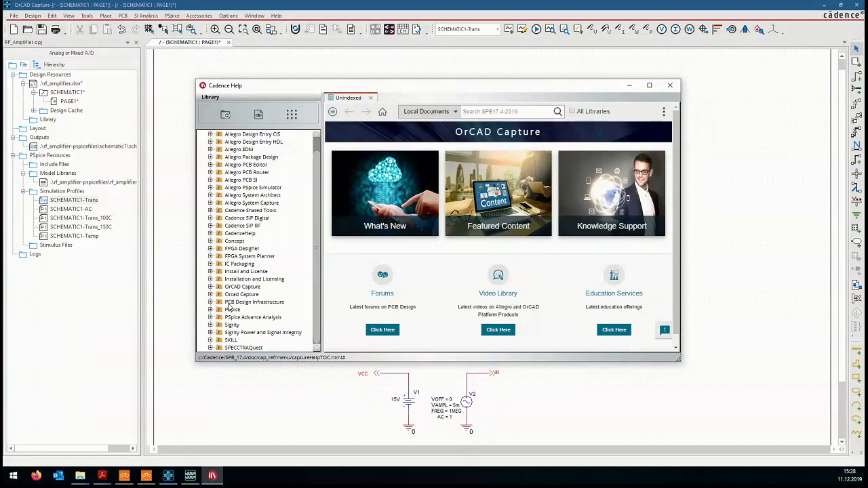
{"action": "left_click", "coordinate": [211, 317]}
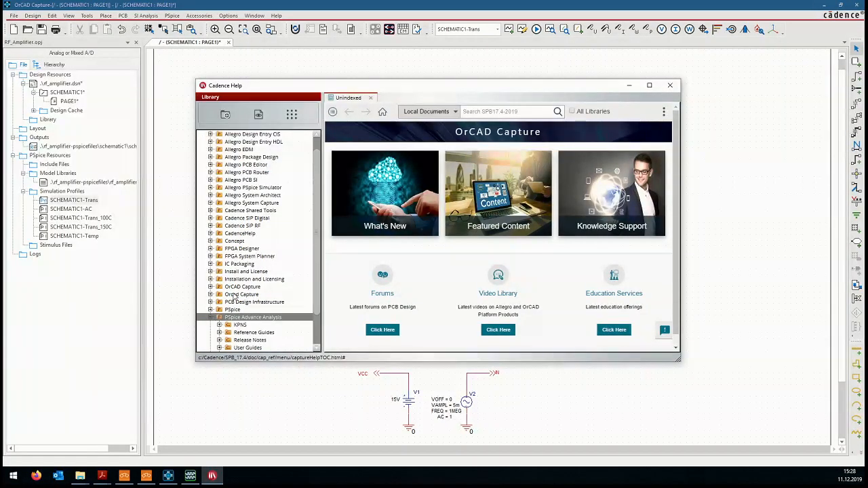
{"action": "scroll", "coordinate": [220, 314], "scroll_direction": "down", "scroll_amount": 1}
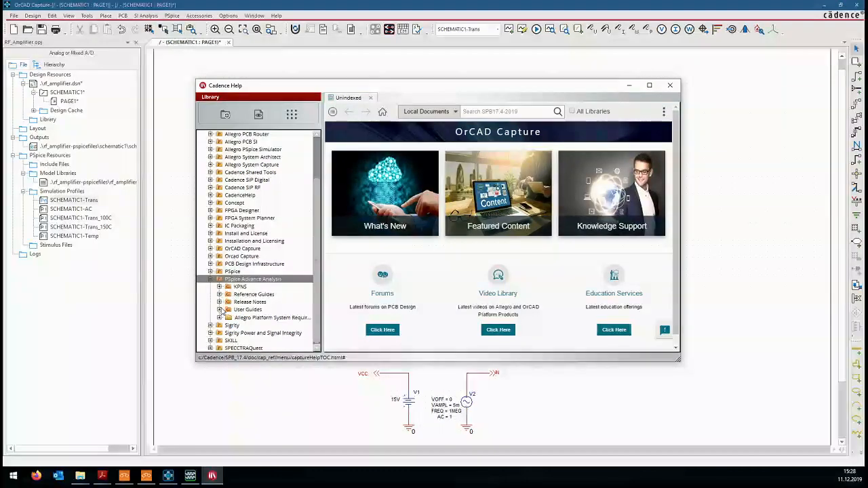
{"action": "left_click", "coordinate": [219, 310]}
{"action": "left_click", "coordinate": [254, 295]}
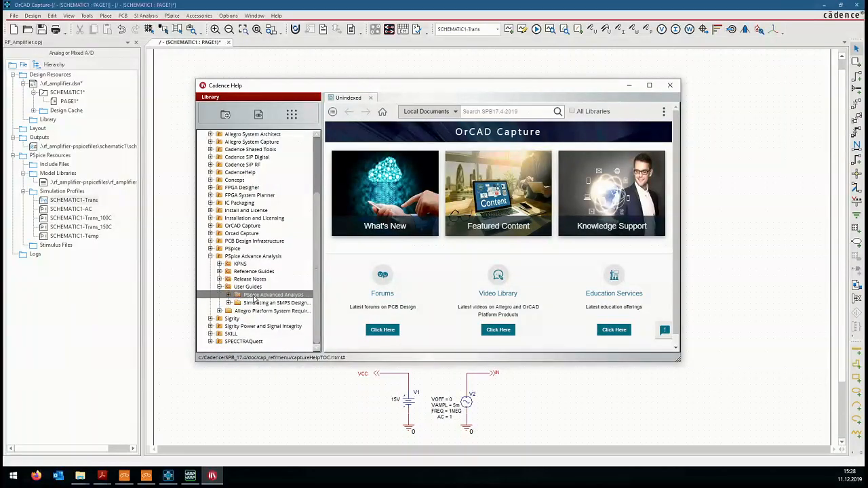
{"action": "double_click", "coordinate": [268, 296]}
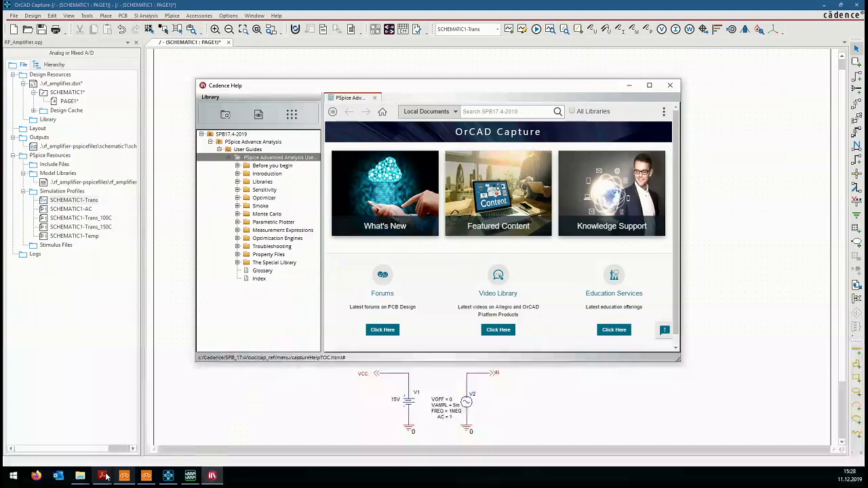
Step: Switch to the pspaugca.pdf user guide in Acrobat Reader, examine its passive component smoke parameter table, and close Cadence Help
{"action": "mouse_move", "coordinate": [104, 477]}
{"action": "left_click", "coordinate": [81, 434]}
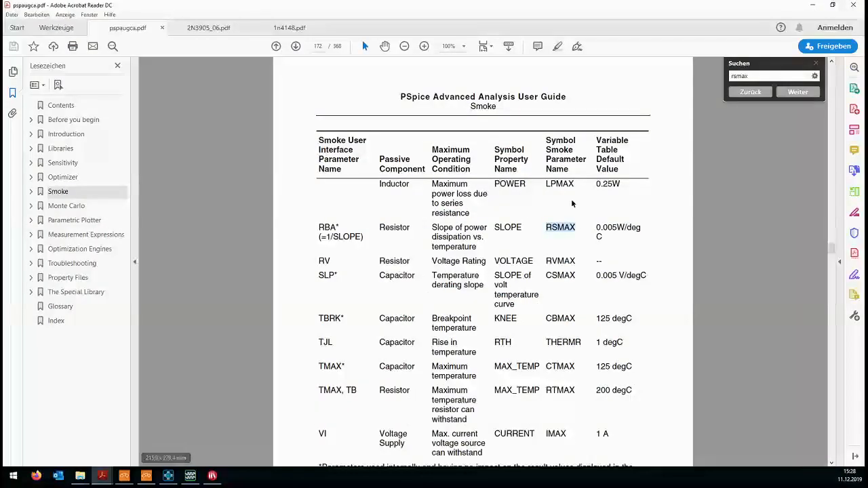
{"action": "scroll", "coordinate": [594, 178], "scroll_direction": "down", "scroll_amount": 1}
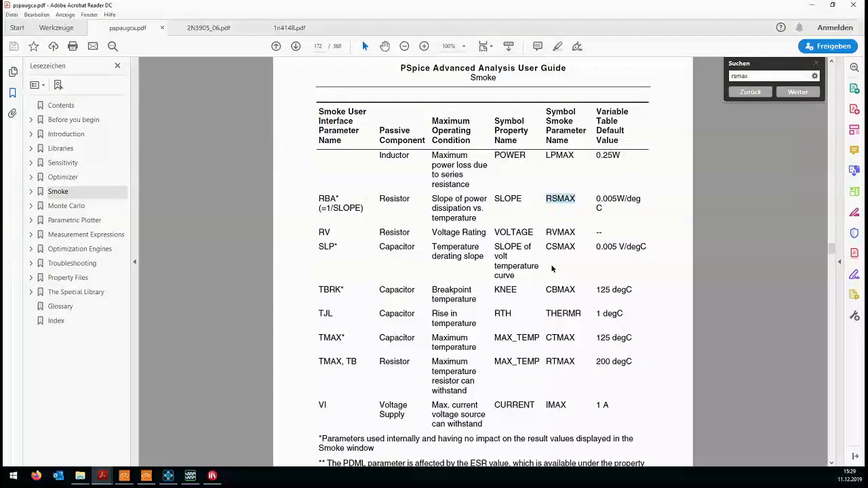
{"action": "scroll", "coordinate": [592, 278], "scroll_direction": "down", "scroll_amount": 1}
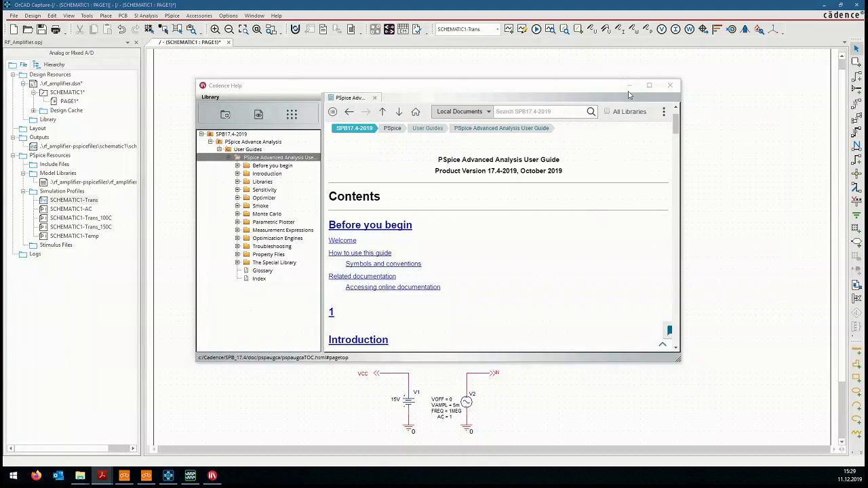
{"action": "left_click", "coordinate": [670, 86]}
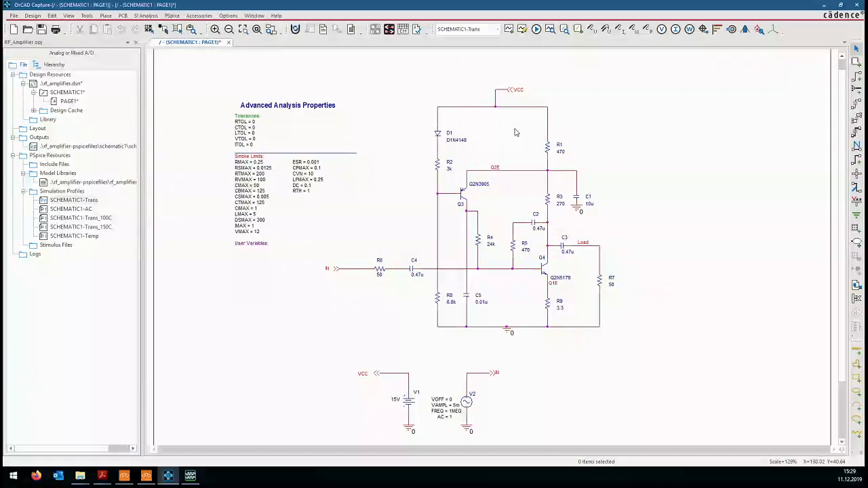
Step: Open the PSpice model of diode D1 in the PSpice Model Editor
{"action": "left_click", "coordinate": [439, 136]}
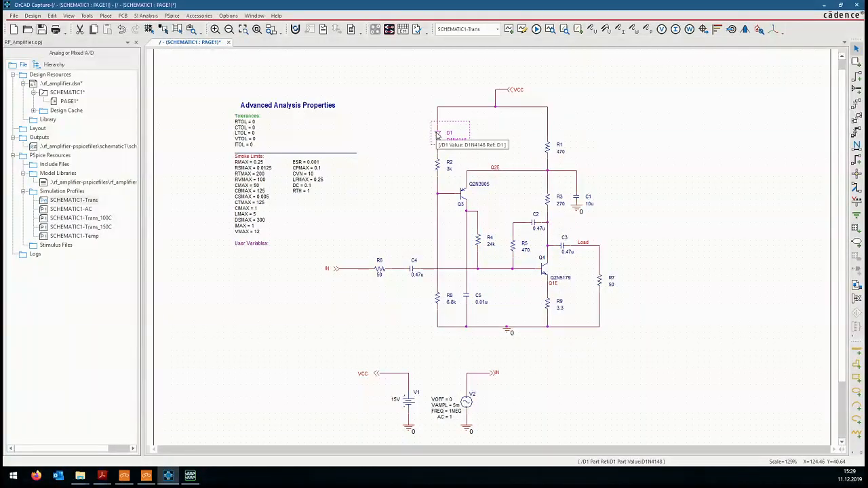
{"action": "right_click", "coordinate": [438, 136]}
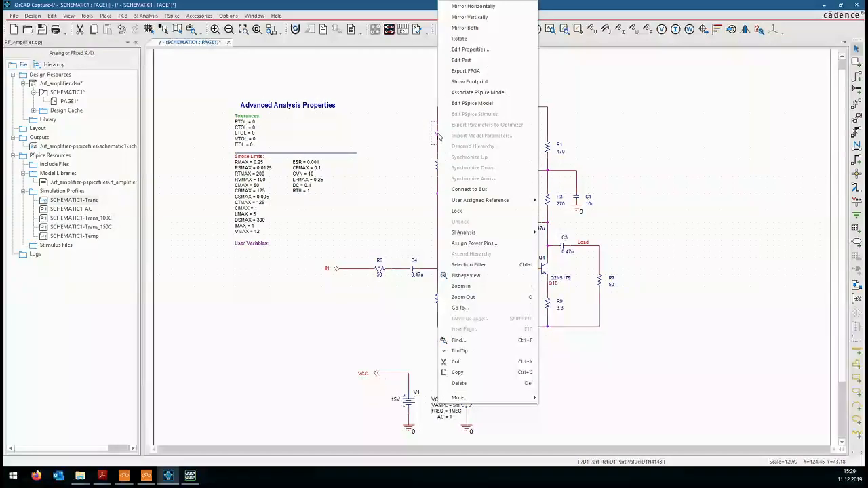
{"action": "left_click", "coordinate": [472, 103]}
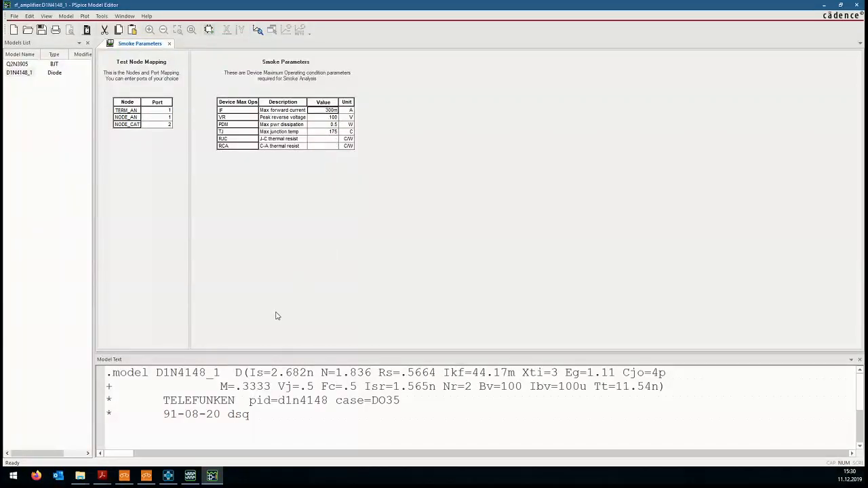
Step: Check the diode's smoke parameters against the absolute maximum ratings and thermal characteristics in the 1n4148.pdf datasheet
{"action": "mouse_move", "coordinate": [102, 476]}
{"action": "mouse_move", "coordinate": [188, 445]}
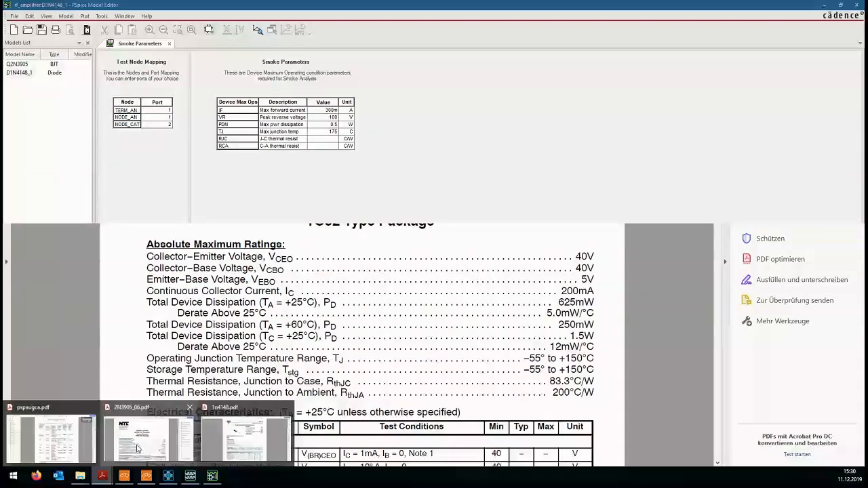
{"action": "left_click", "coordinate": [244, 441]}
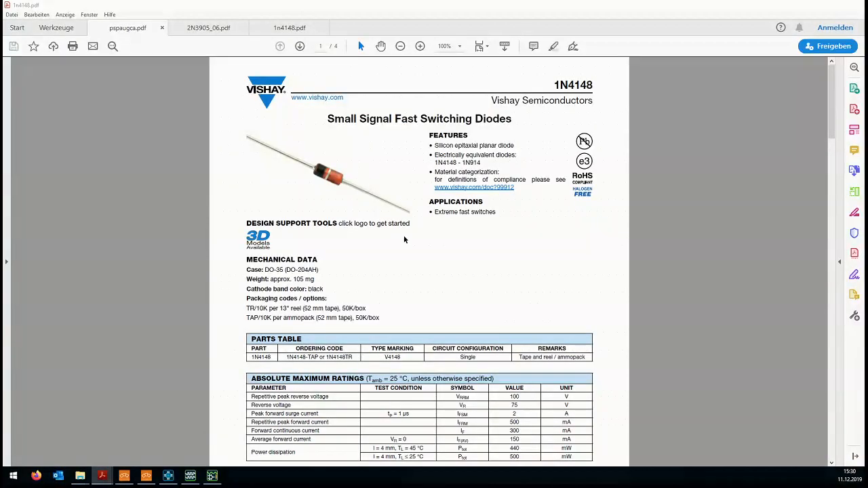
{"action": "scroll", "coordinate": [421, 181], "scroll_direction": "down", "scroll_amount": 3}
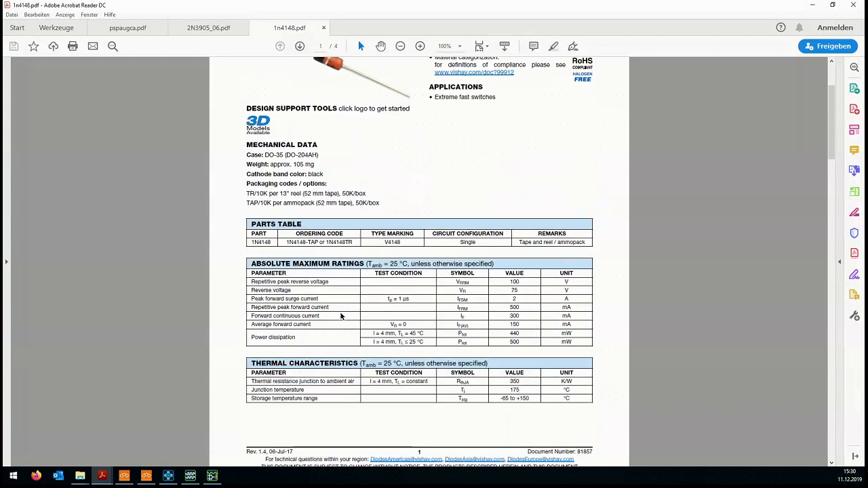
{"action": "scroll", "coordinate": [354, 261], "scroll_direction": "down", "scroll_amount": 1}
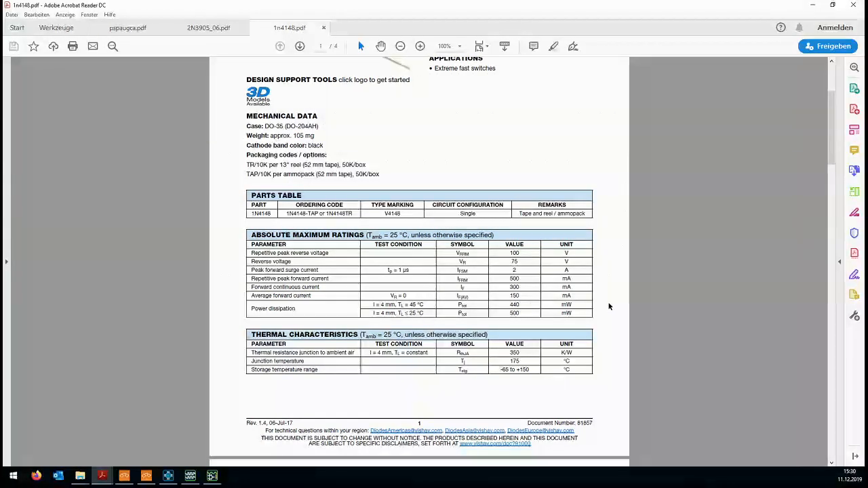
{"action": "scroll", "coordinate": [666, 163], "scroll_direction": "up", "scroll_amount": 2}
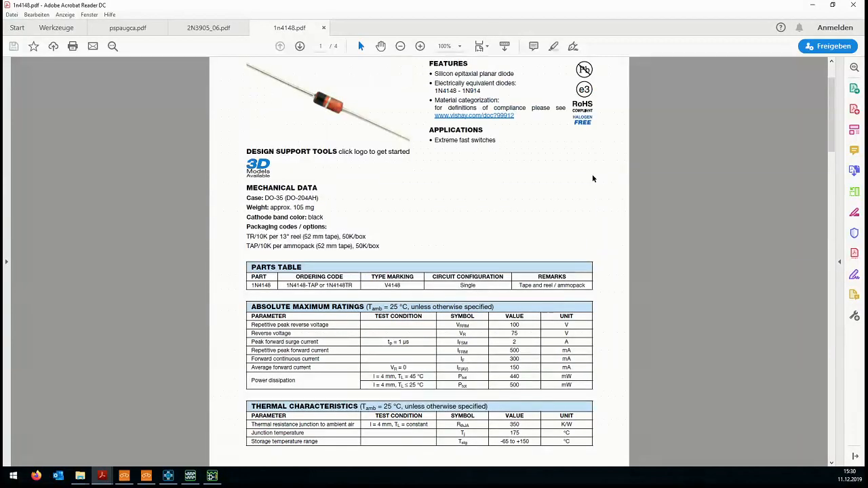
{"action": "scroll", "coordinate": [544, 195], "scroll_direction": "up", "scroll_amount": 1}
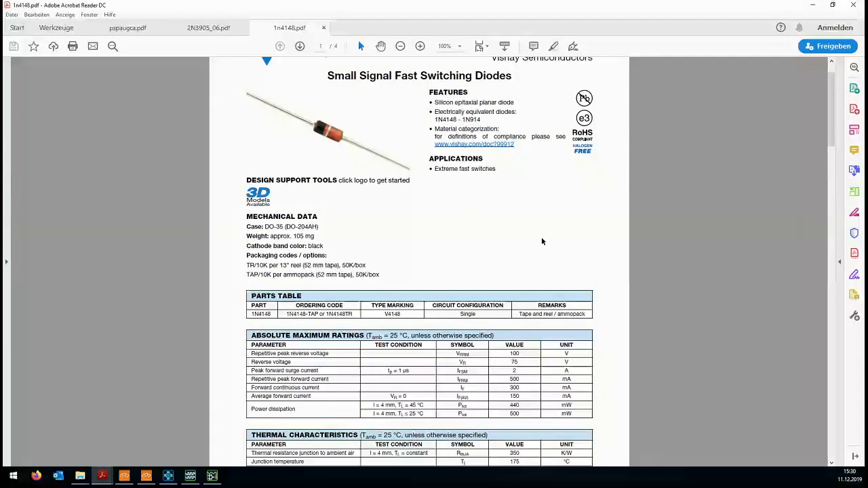
{"action": "scroll", "coordinate": [678, 106], "scroll_direction": "up", "scroll_amount": 1}
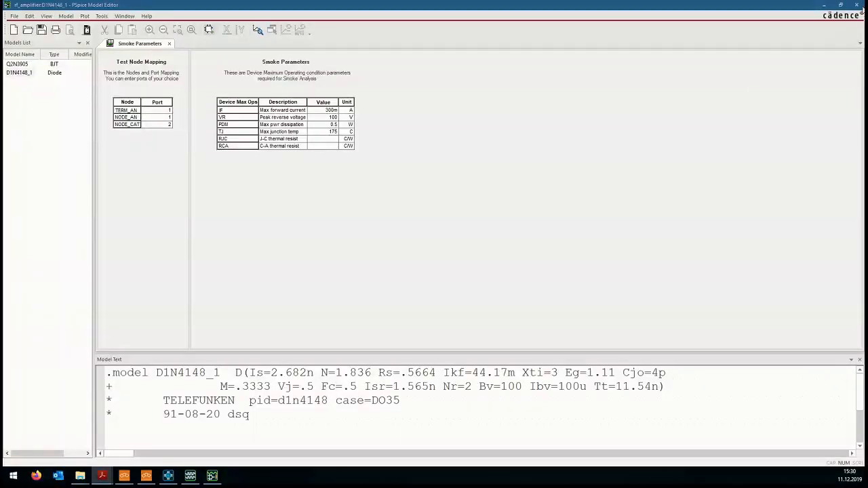
Step: Show the smoke parameters of the Q2N3905 model in the PSpice Model Editor and enlarge the model text area
{"action": "left_click", "coordinate": [826, 5]}
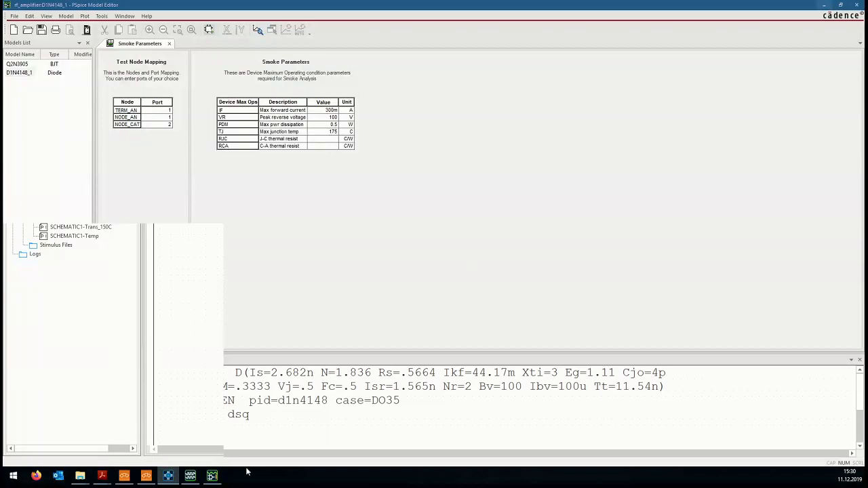
{"action": "left_click", "coordinate": [210, 480]}
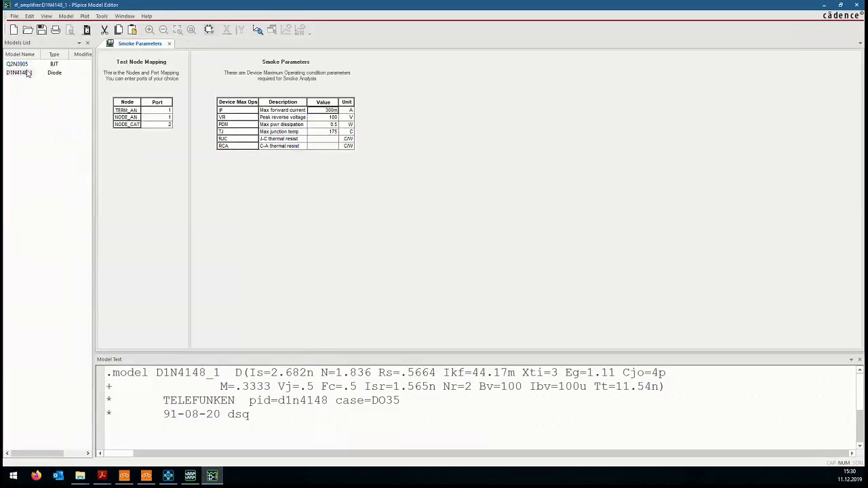
{"action": "left_click", "coordinate": [19, 64]}
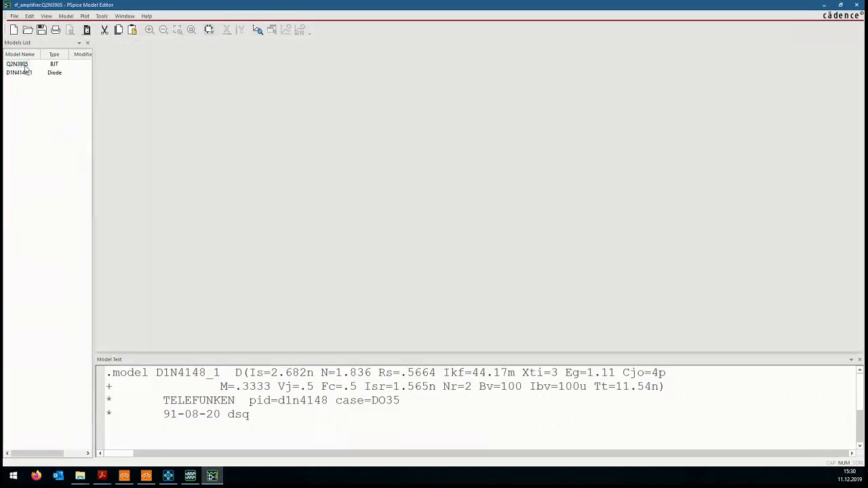
{"action": "left_click_drag", "start_coordinate": [402, 367], "coordinate": [403, 323]}
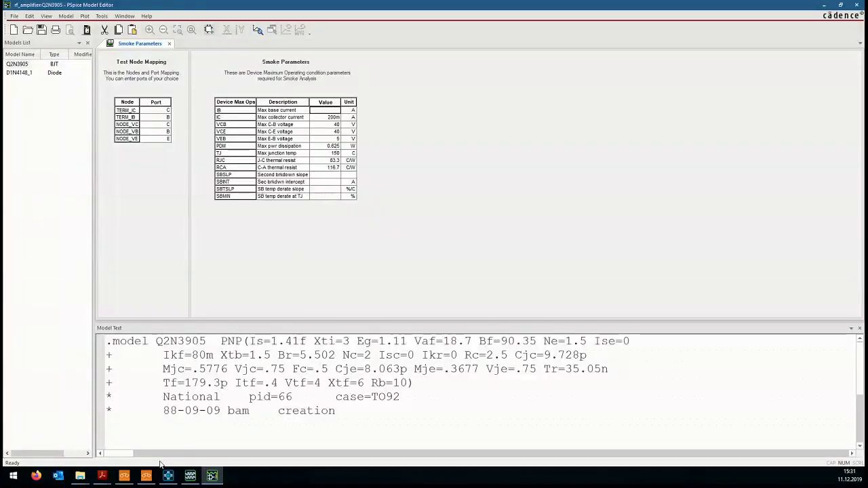
Step: Compare the Q2N3905 smoke parameters with the absolute maximum ratings and thermal resistances in the 2N3905_06.pdf datasheet
{"action": "mouse_move", "coordinate": [102, 476]}
{"action": "left_click", "coordinate": [247, 434]}
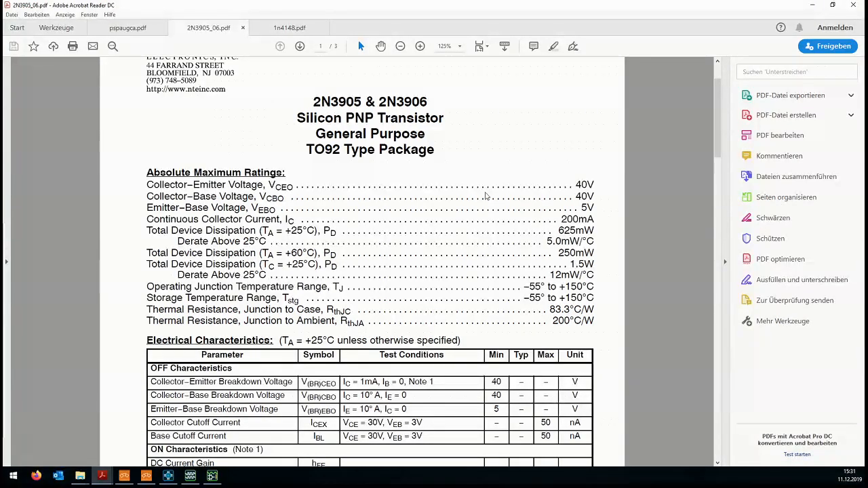
{"action": "left_click", "coordinate": [817, 6]}
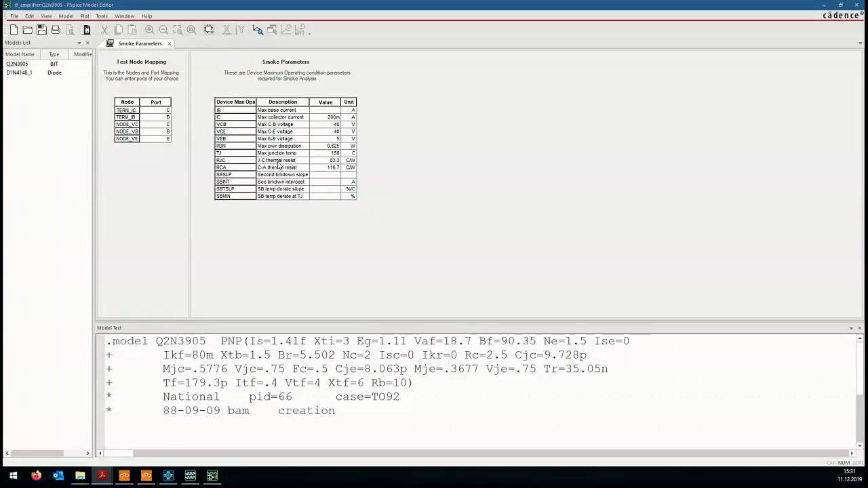
{"action": "left_click", "coordinate": [452, 188]}
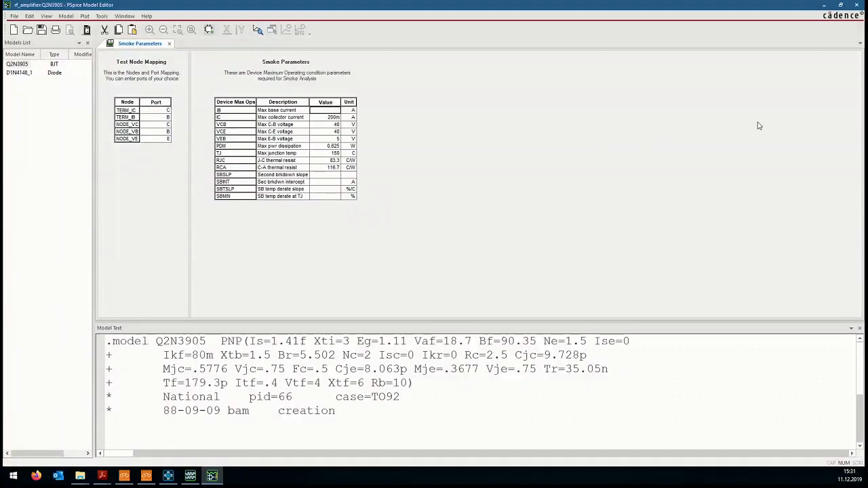
Step: Return to the schematic in OrCAD Capture and open transistor Q3's properties with the value column widened
{"action": "left_click", "coordinate": [824, 8]}
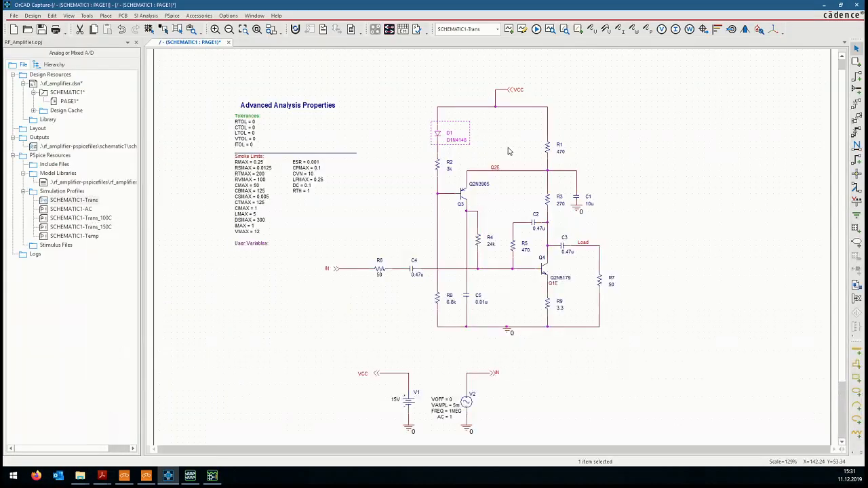
{"action": "double_click", "coordinate": [463, 197]}
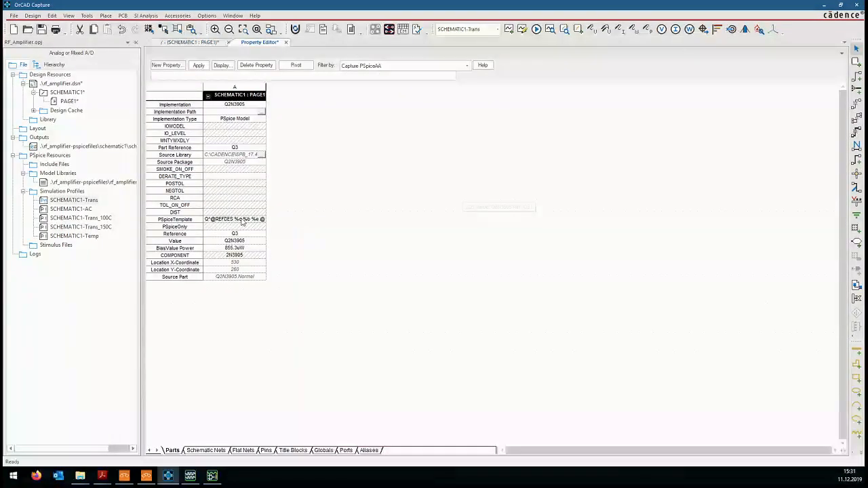
{"action": "left_click_drag", "start_coordinate": [268, 87], "coordinate": [337, 101]}
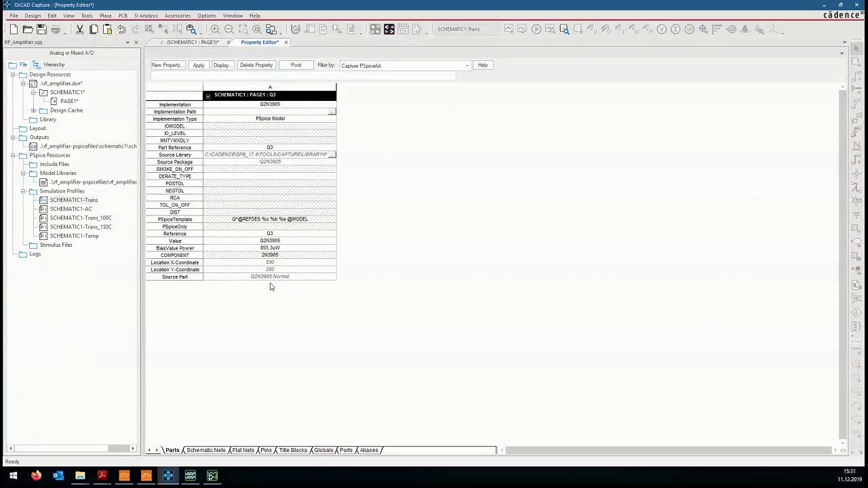
Step: Compare the C-A thermal resistance (RCA) in the Q2N3905 model with Q3's RCA property, and close the property editor
{"action": "left_click", "coordinate": [214, 482]}
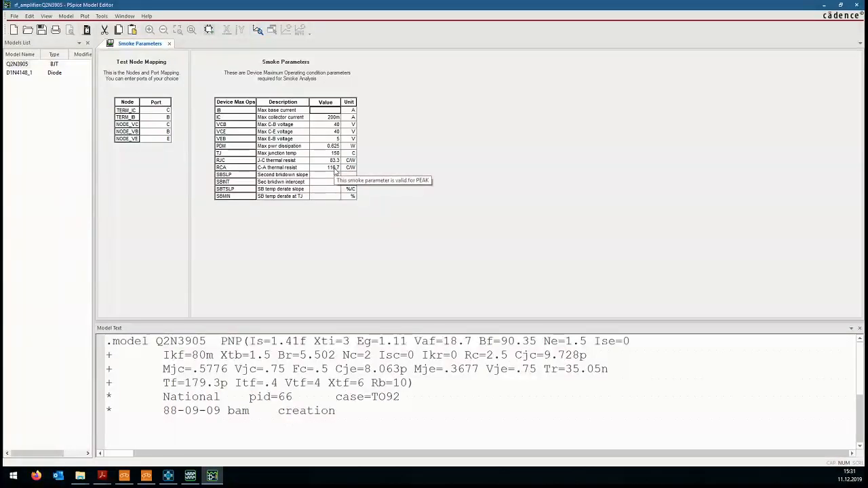
{"action": "left_click", "coordinate": [168, 476]}
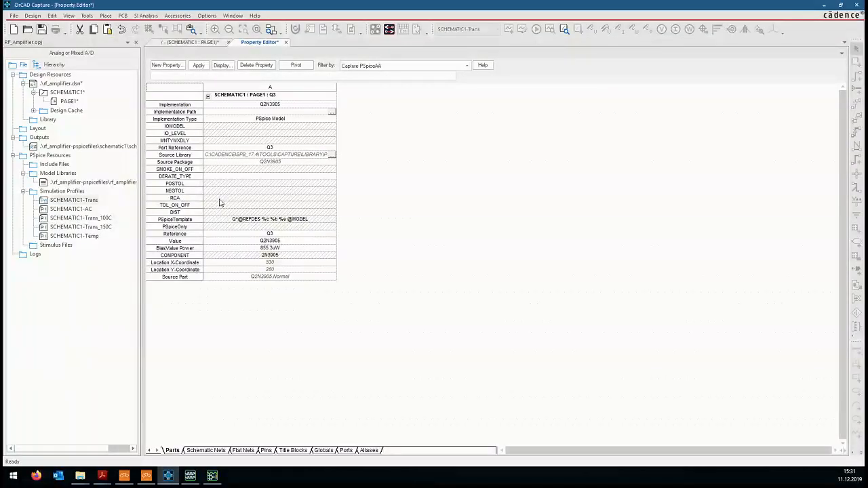
{"action": "left_click", "coordinate": [286, 43]}
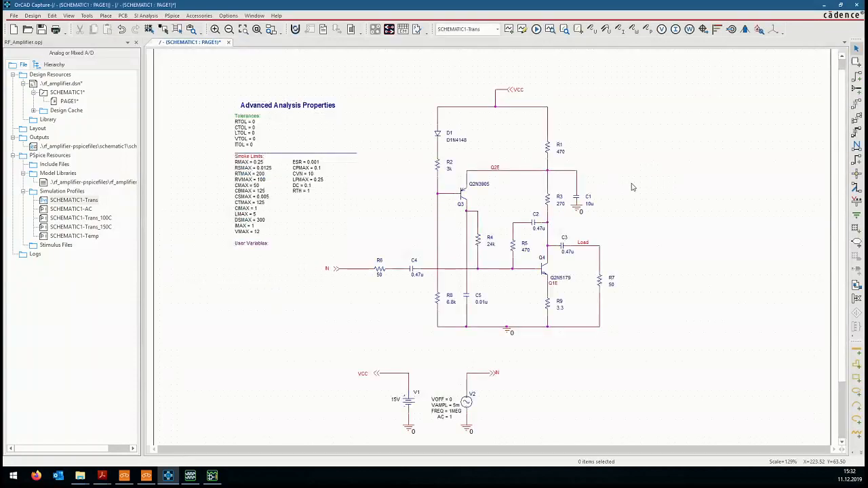
Step: Open the diode library in the PSpice Model Editor and add smoke parameters to the diode_webinar model
{"action": "scroll", "coordinate": [627, 188], "scroll_direction": "down", "scroll_amount": 1}
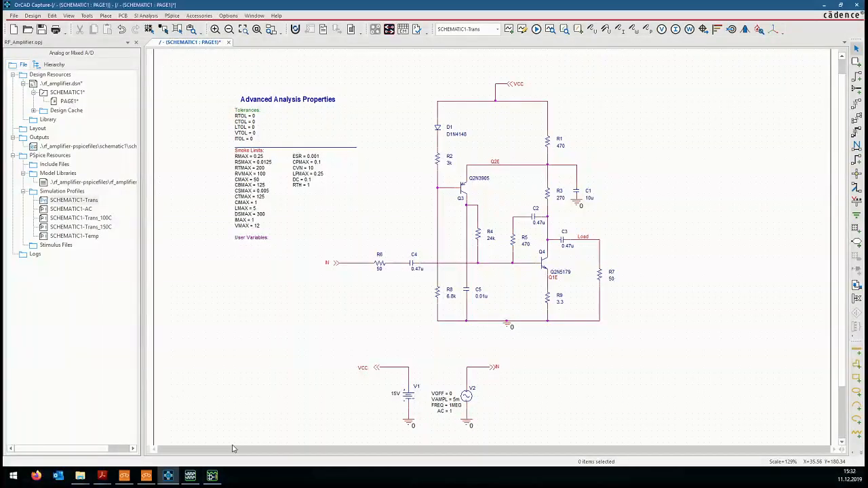
{"action": "left_click", "coordinate": [213, 478]}
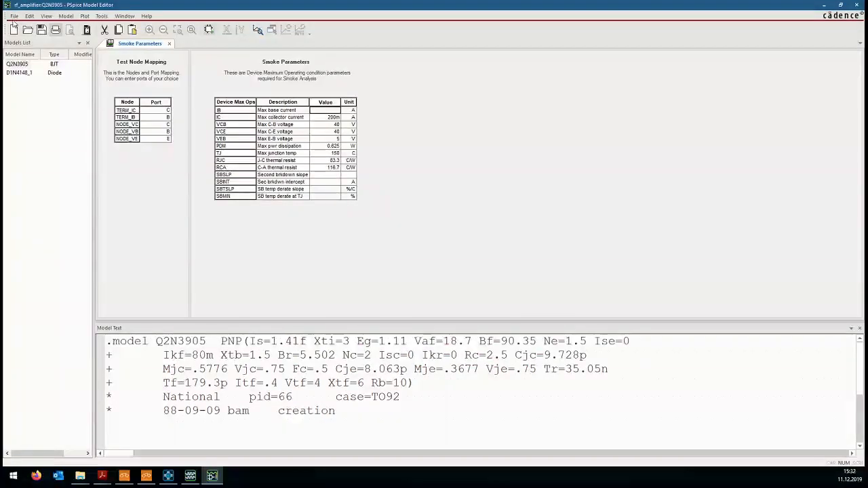
{"action": "left_click", "coordinate": [14, 16]}
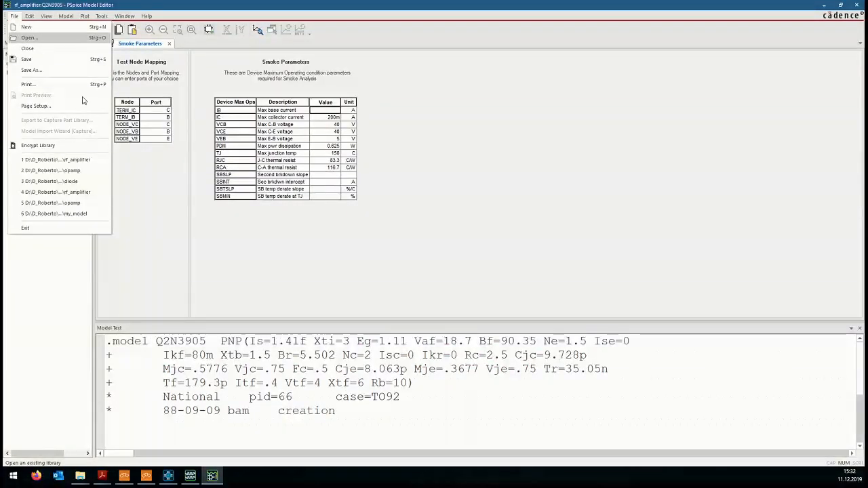
{"action": "left_click", "coordinate": [82, 182]}
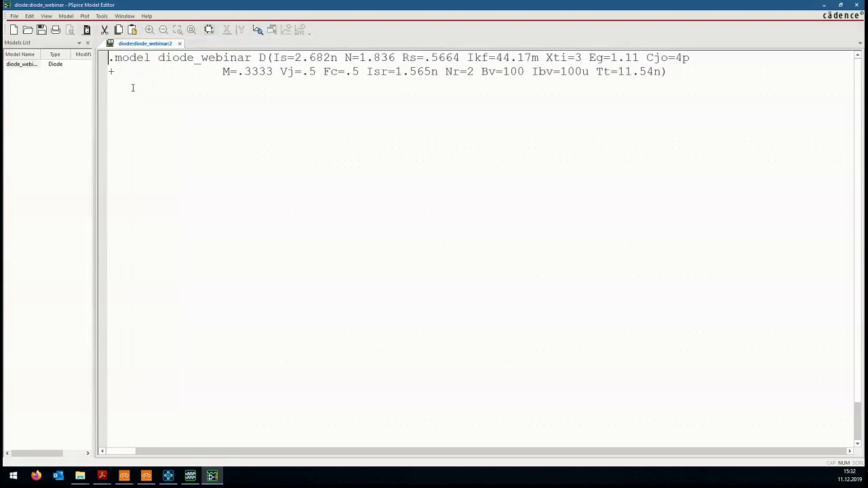
{"action": "left_click", "coordinate": [66, 16]}
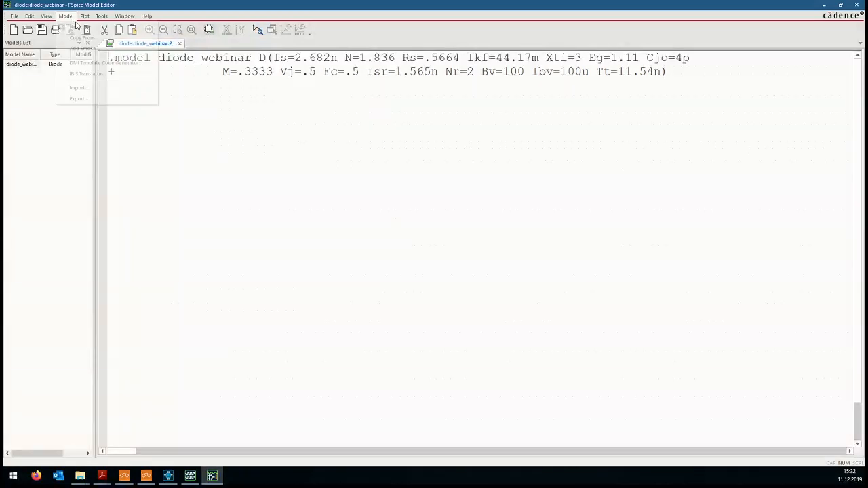
{"action": "left_click", "coordinate": [88, 49]}
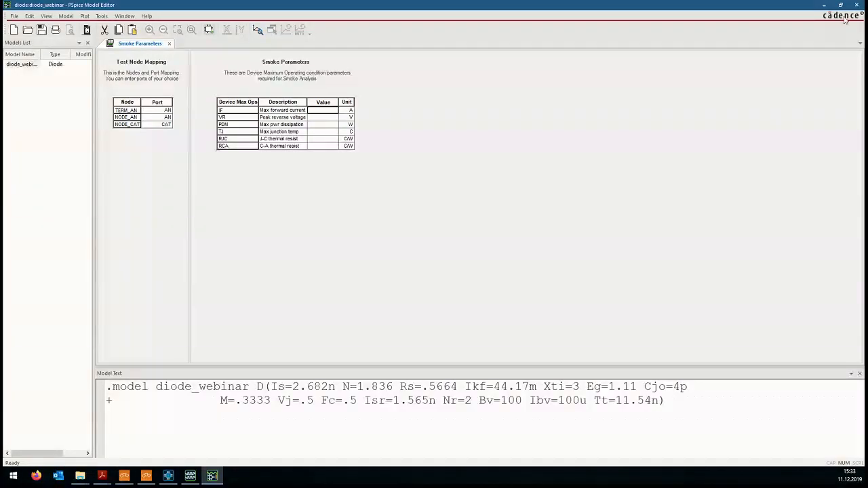
Step: Close the diode library and open the opamp library from the Model_Example folder, showing the opamp_webinar subcircuit text
{"action": "left_click", "coordinate": [15, 17]}
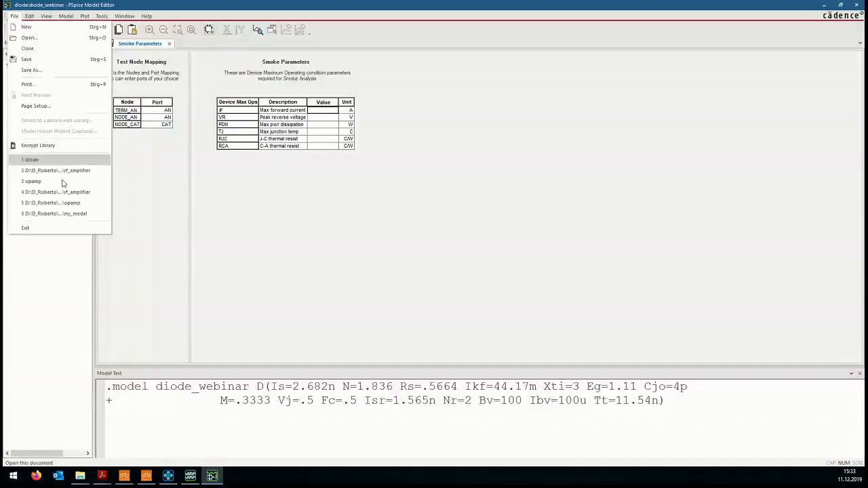
{"action": "left_click", "coordinate": [441, 262]}
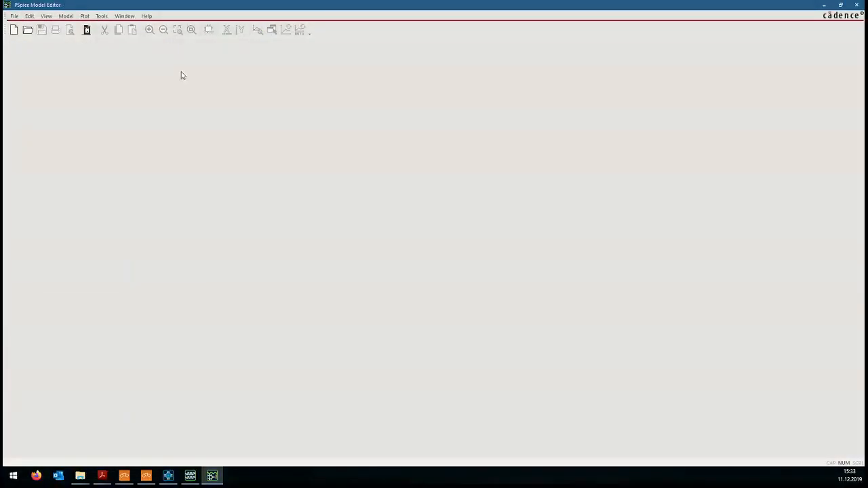
{"action": "left_click", "coordinate": [14, 15]}
{"action": "left_click", "coordinate": [21, 37]}
{"action": "left_click", "coordinate": [420, 192]}
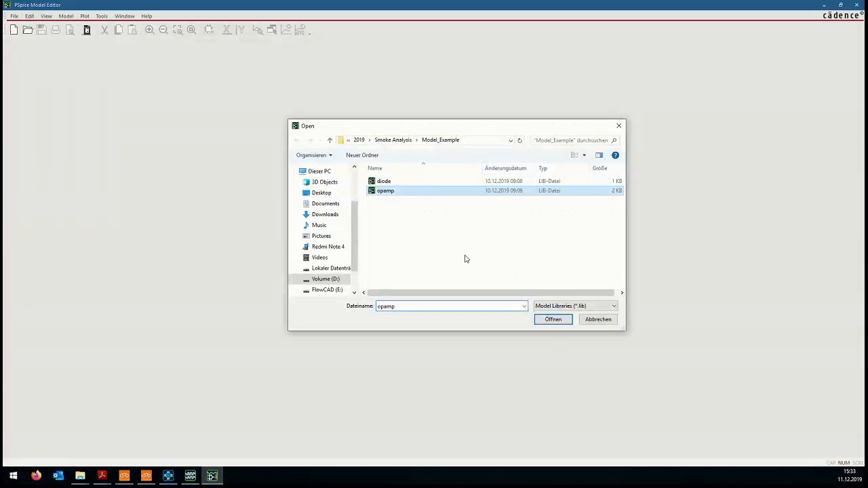
{"action": "left_click", "coordinate": [552, 320]}
{"action": "left_click", "coordinate": [38, 70]}
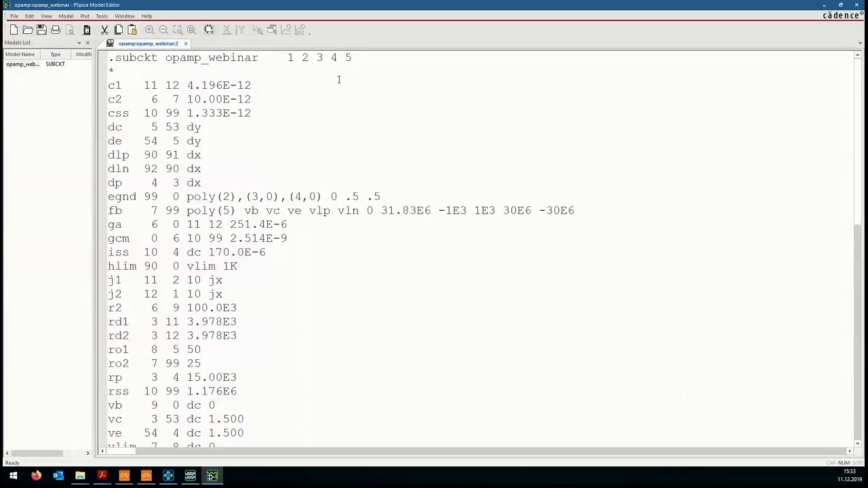
Step: Add smoke parameters to opamp_webinar as an Operational Amplifier with BJT technology, NPN input stage and internal compensation
{"action": "left_click_drag", "start_coordinate": [160, 58], "coordinate": [100, 59]}
{"action": "left_click", "coordinate": [215, 84]}
{"action": "left_click", "coordinate": [66, 15]}
{"action": "left_click", "coordinate": [85, 49]}
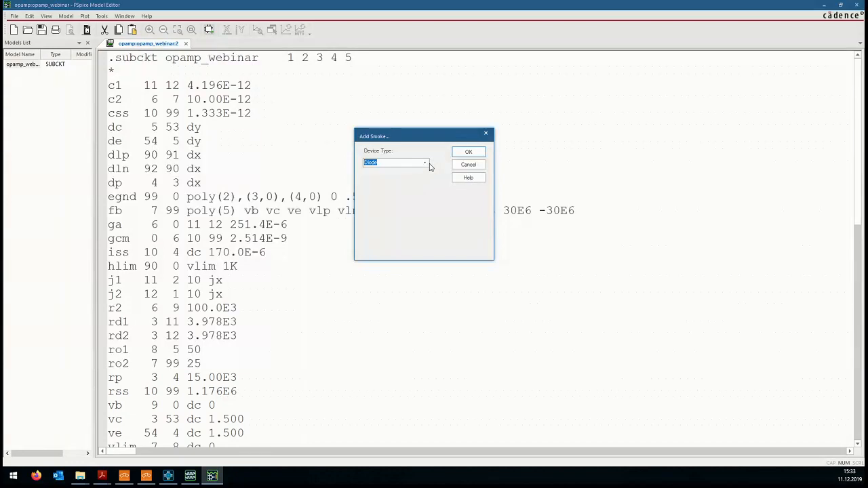
{"action": "left_click", "coordinate": [426, 163]}
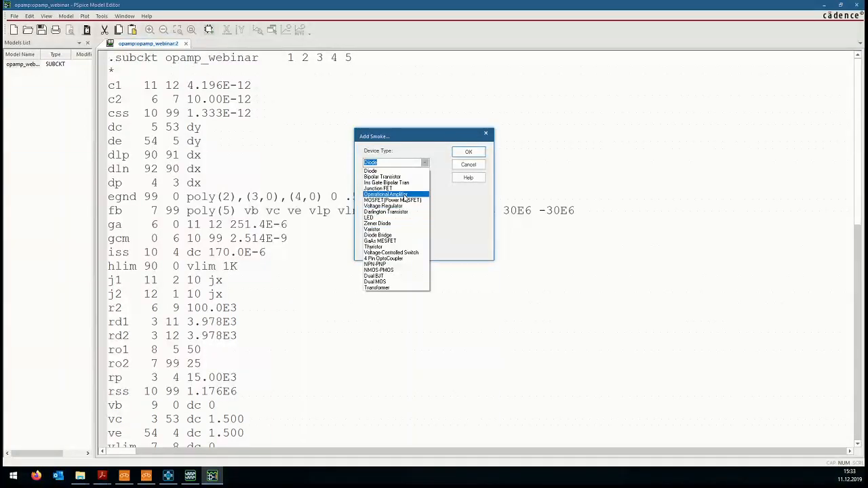
{"action": "key", "text": "Return"}
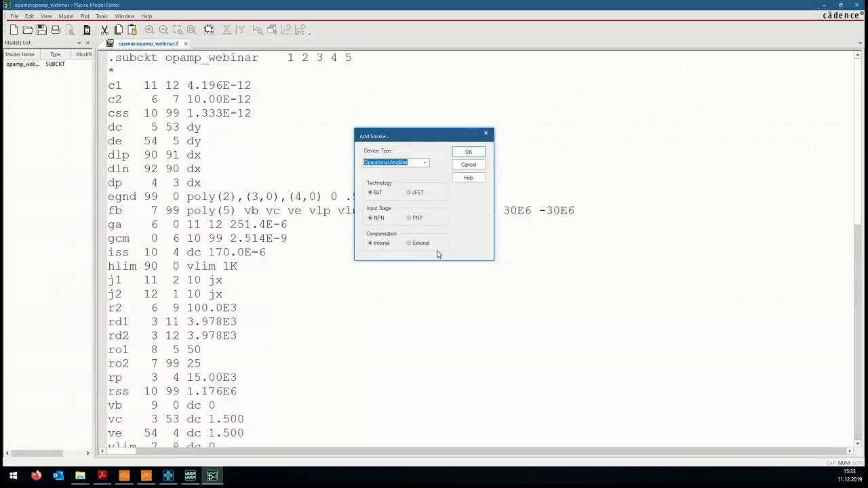
{"action": "left_click", "coordinate": [476, 153]}
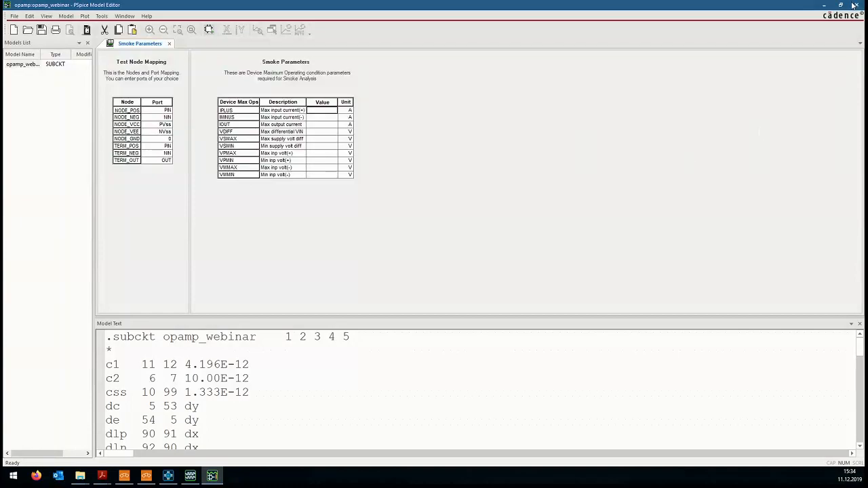
Step: Close the Model Editor and run Smoke in PSpice Advanced Analysis for SCHEMATIC1-Trans, declining to replace the profile with the modified version
{"action": "left_click", "coordinate": [448, 258]}
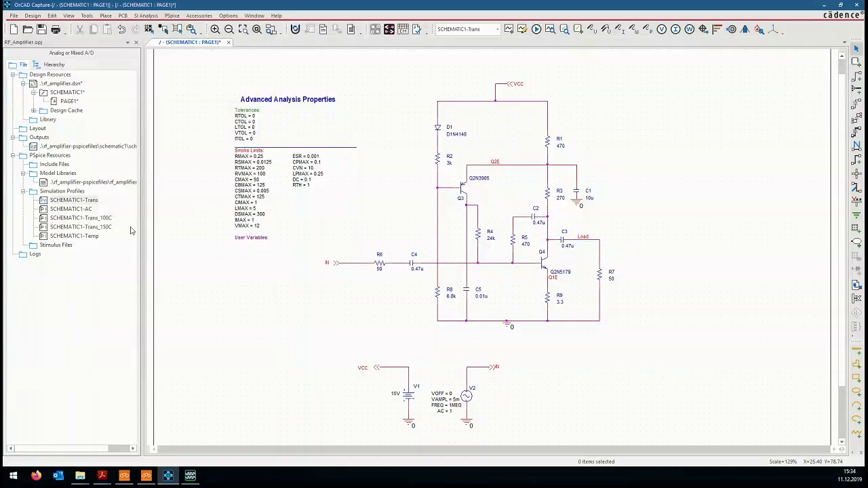
{"action": "right_click", "coordinate": [99, 237]}
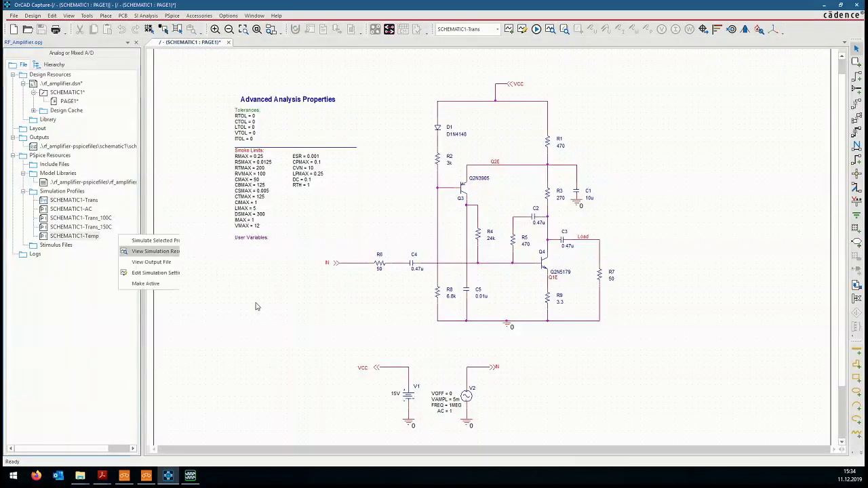
{"action": "left_click", "coordinate": [162, 212]}
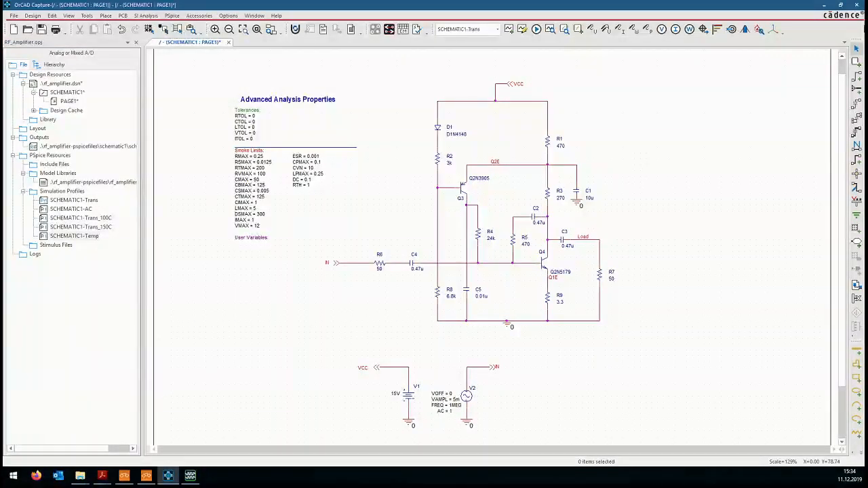
{"action": "left_click", "coordinate": [759, 30]}
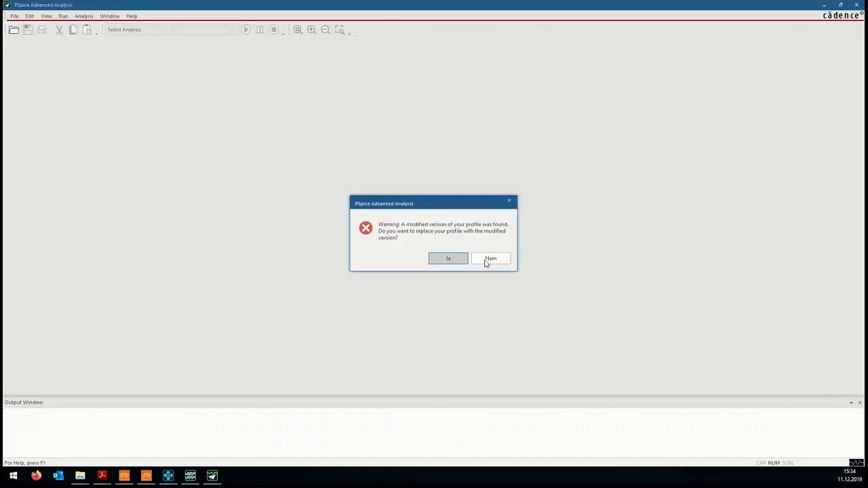
{"action": "left_click", "coordinate": [488, 260]}
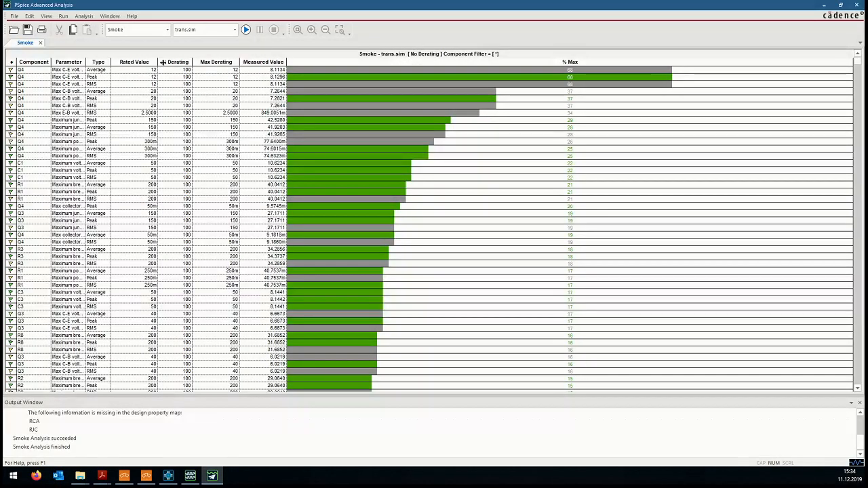
Step: Widen the Rated Value, Parameter and Type columns of the smoke results table
{"action": "left_click_drag", "start_coordinate": [158, 61], "coordinate": [168, 62]}
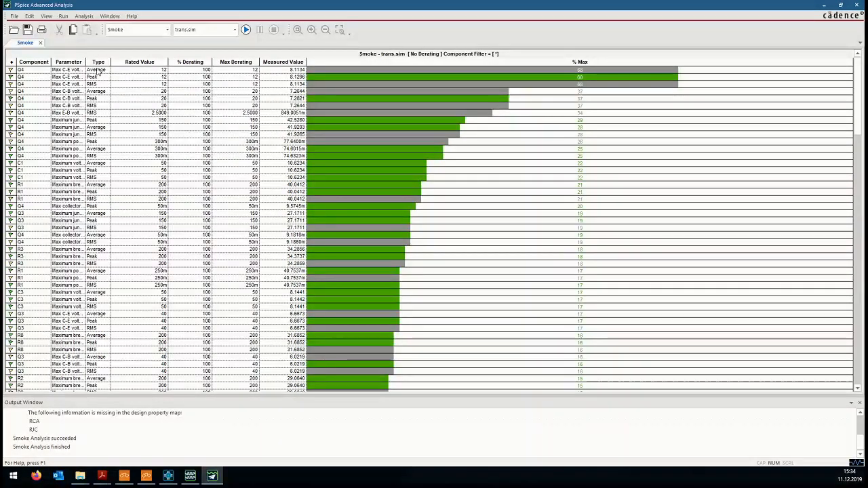
{"action": "left_click_drag", "start_coordinate": [85, 61], "coordinate": [121, 62]}
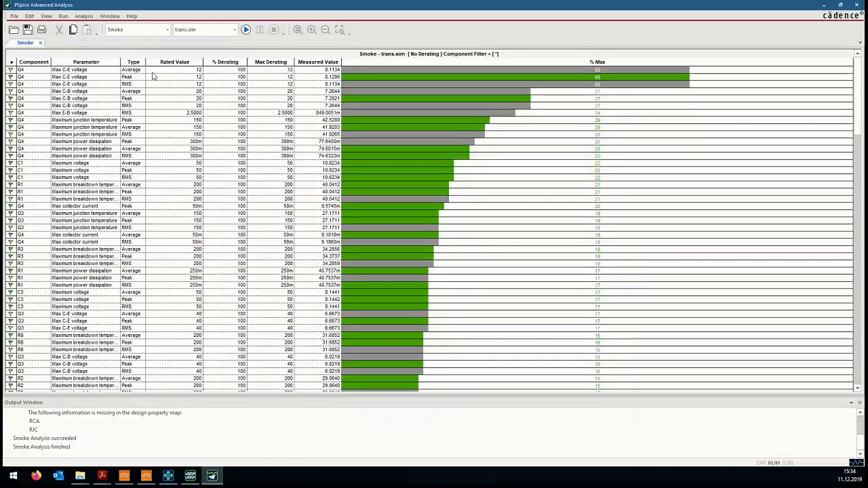
{"action": "left_click_drag", "start_coordinate": [153, 76], "coordinate": [166, 81]}
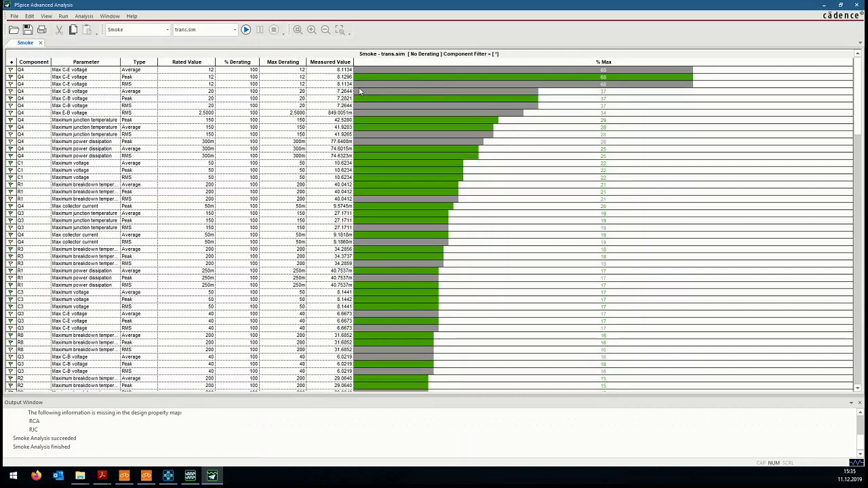
Step: Review the smoke results with Standard Derating, and switch the analysis back to No Derating
{"action": "right_click", "coordinate": [514, 165]}
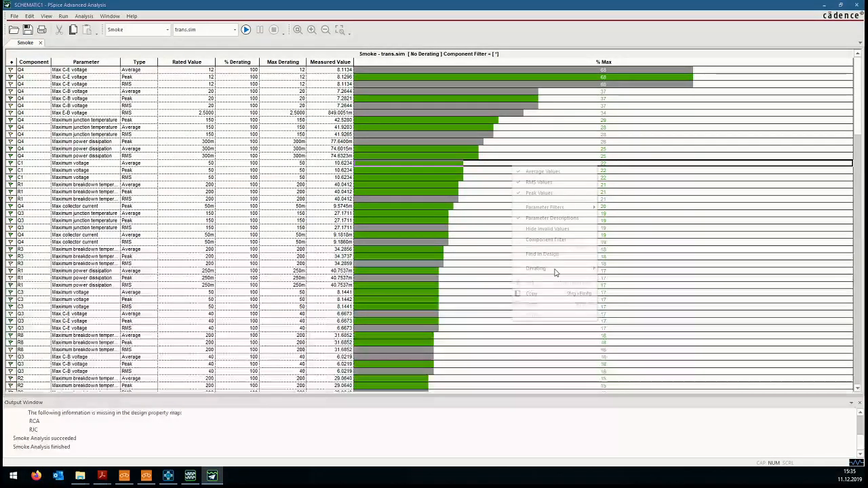
{"action": "left_click", "coordinate": [637, 277]}
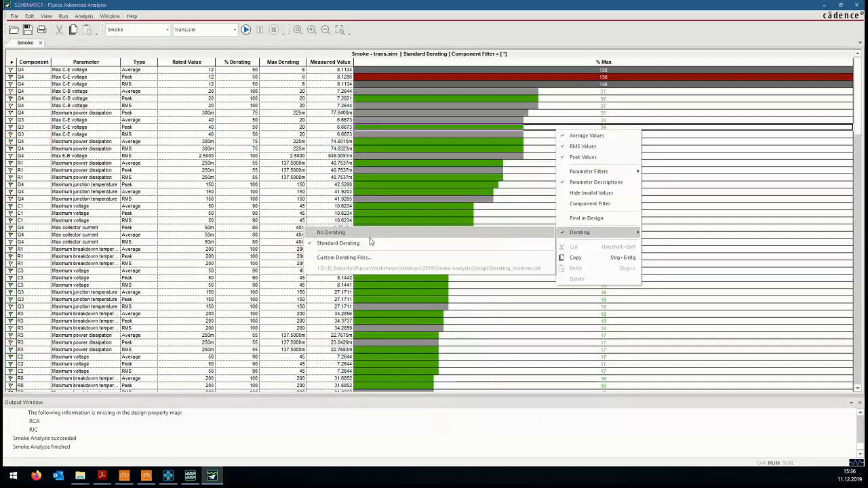
{"action": "left_click", "coordinate": [331, 233]}
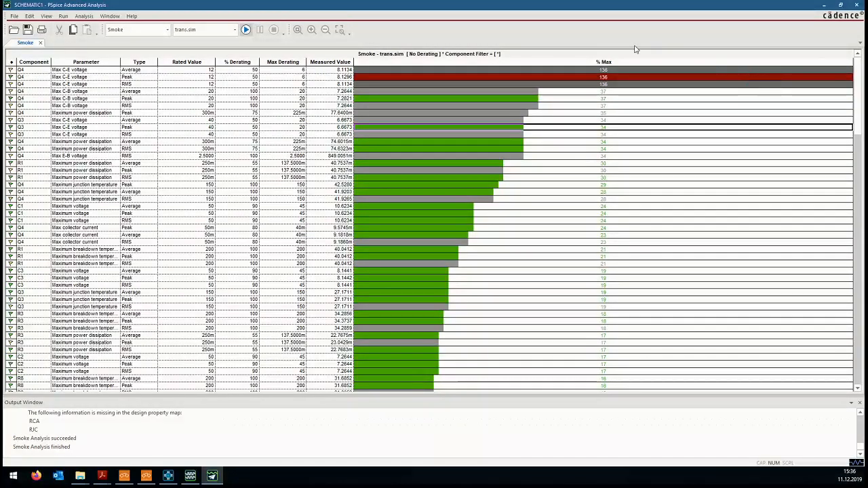
Step: Hide the average and peak values in the smoke results to view only the RMS values
{"action": "right_click", "coordinate": [585, 148]}
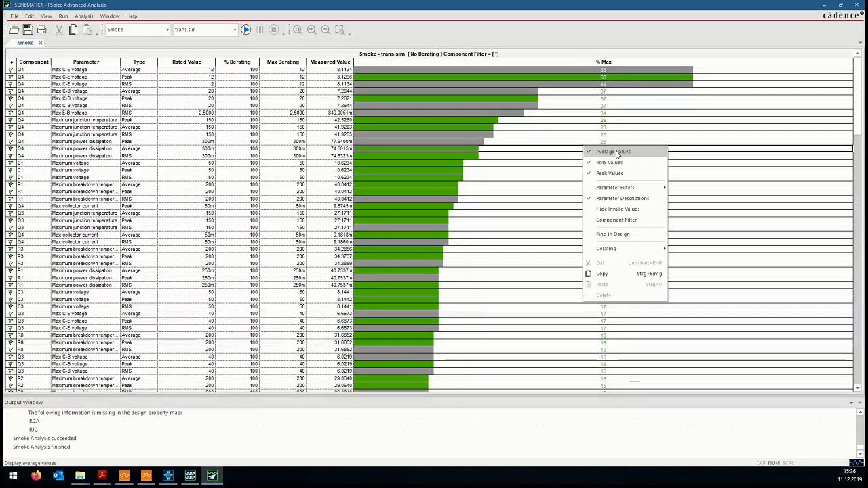
{"action": "left_click", "coordinate": [617, 153]}
{"action": "right_click", "coordinate": [589, 156]}
{"action": "left_click", "coordinate": [608, 182]}
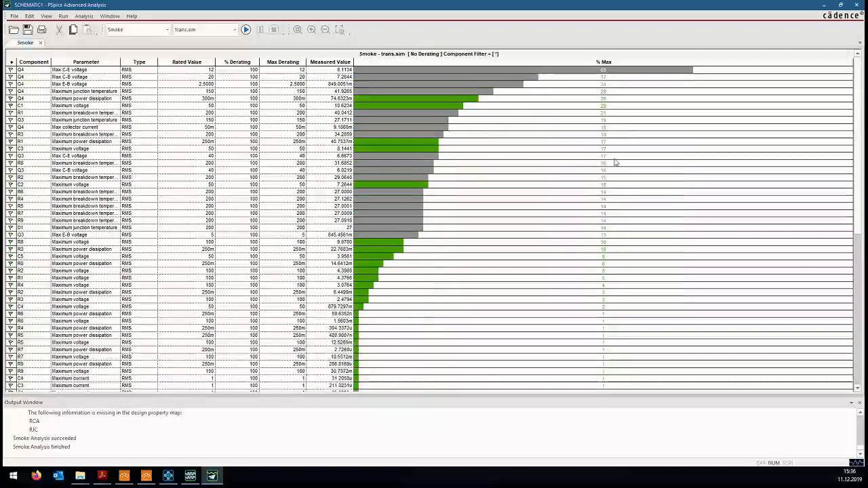
Step: Show the average values and hide the RMS values in the smoke results
{"action": "right_click", "coordinate": [593, 177]}
{"action": "left_click", "coordinate": [614, 183]}
{"action": "right_click", "coordinate": [596, 151]}
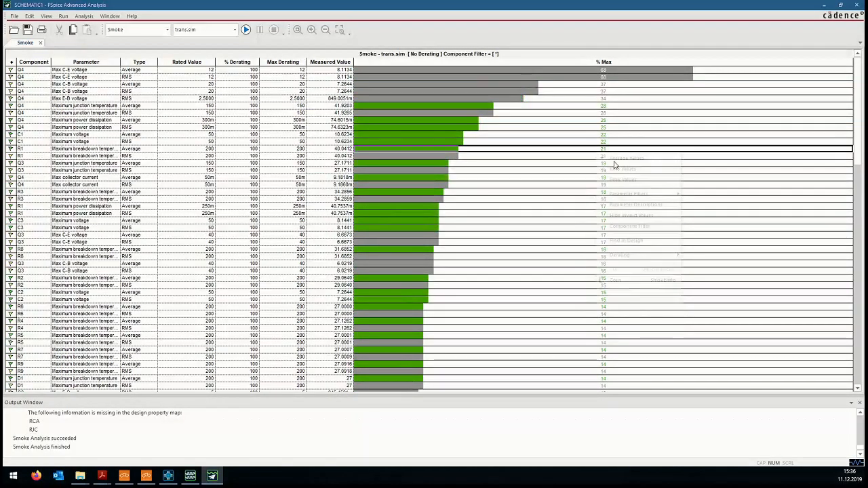
{"action": "left_click", "coordinate": [622, 168]}
Step: Show the peak and RMS values alongside the average values in the smoke results
{"action": "right_click", "coordinate": [550, 156]}
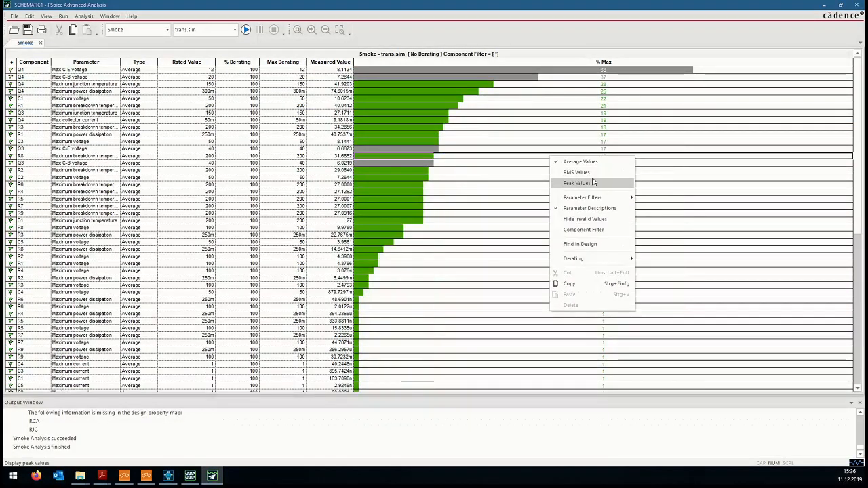
{"action": "left_click", "coordinate": [576, 181]}
{"action": "right_click", "coordinate": [576, 164]}
{"action": "left_click", "coordinate": [597, 175]}
Step: Filter the smoke results to power parameters only, and restore the display of all parameters
{"action": "right_click", "coordinate": [559, 178]}
{"action": "mouse_move", "coordinate": [631, 223]}
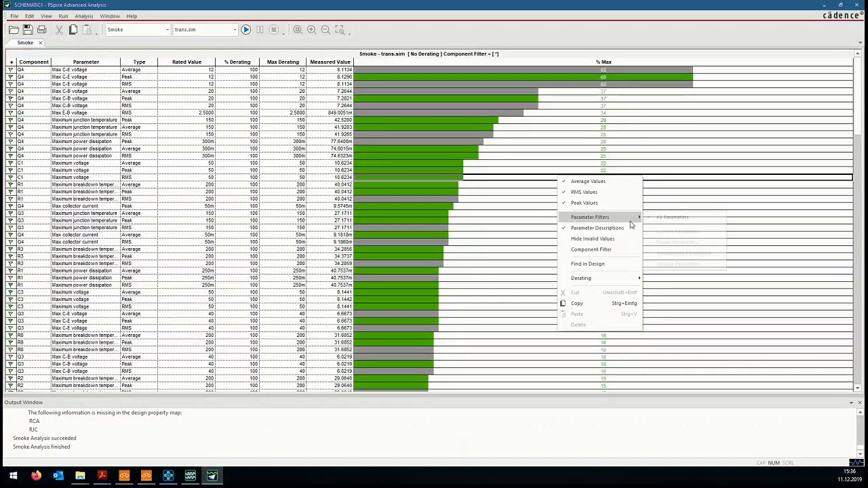
{"action": "left_click", "coordinate": [693, 218]}
{"action": "right_click", "coordinate": [601, 196]}
{"action": "mouse_move", "coordinate": [647, 237]}
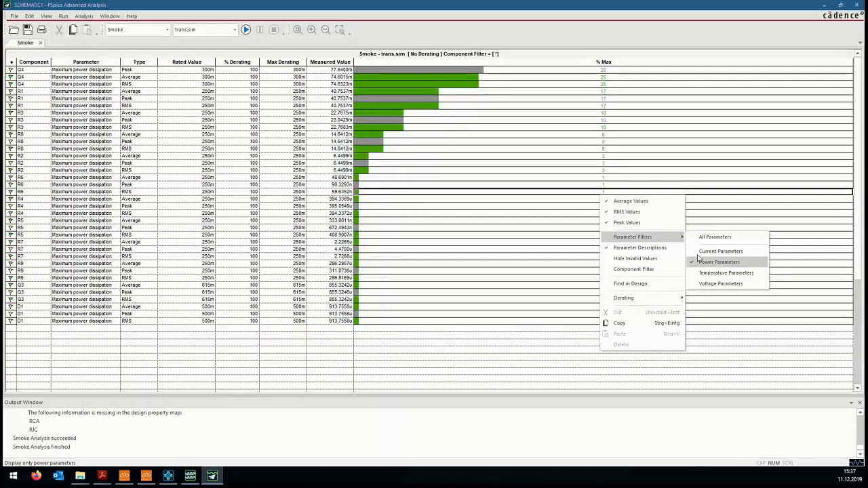
{"action": "left_click", "coordinate": [714, 237]}
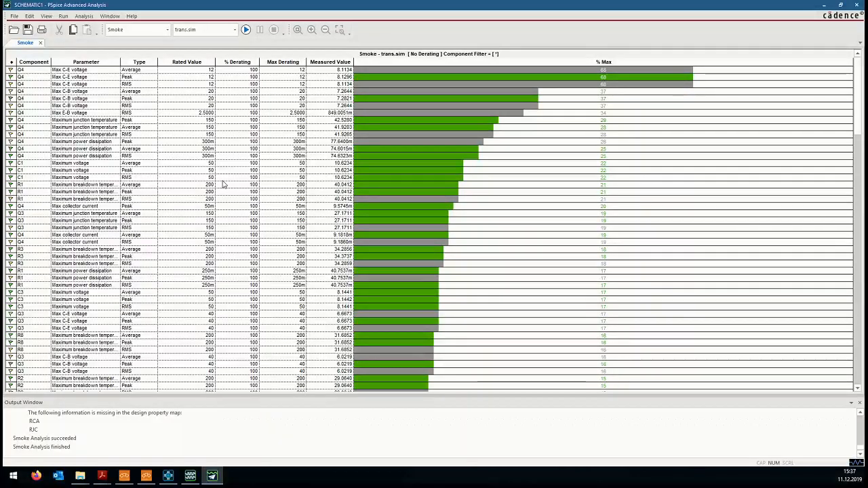
Step: Return to the schematic in OrCAD Capture and make SCHEMATIC1-Temp the active simulation profile
{"action": "left_click", "coordinate": [168, 475]}
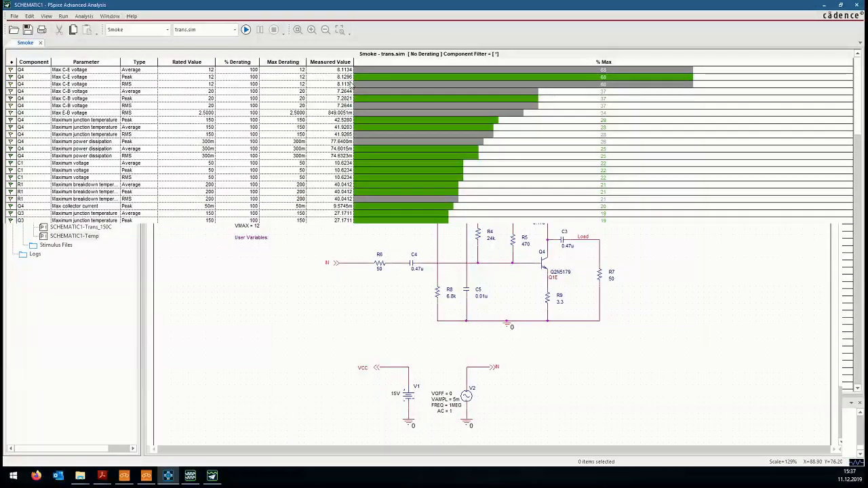
{"action": "left_click", "coordinate": [96, 238]}
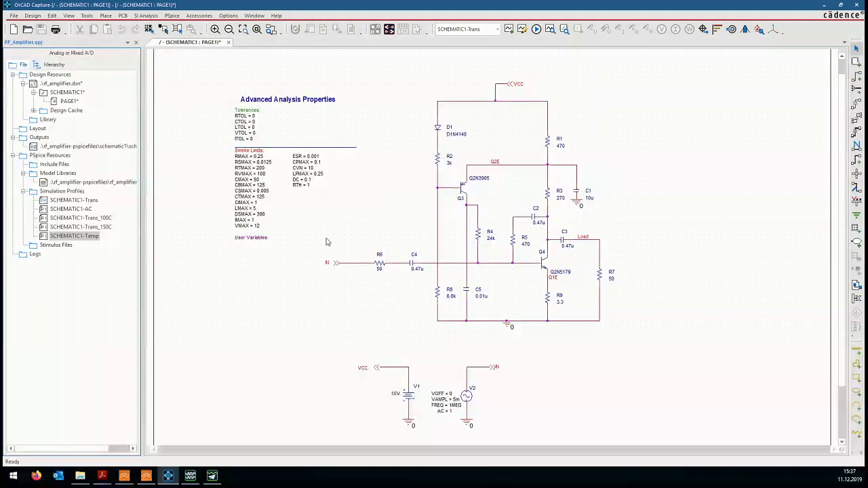
{"action": "right_click", "coordinate": [82, 241]}
{"action": "left_click", "coordinate": [136, 269]}
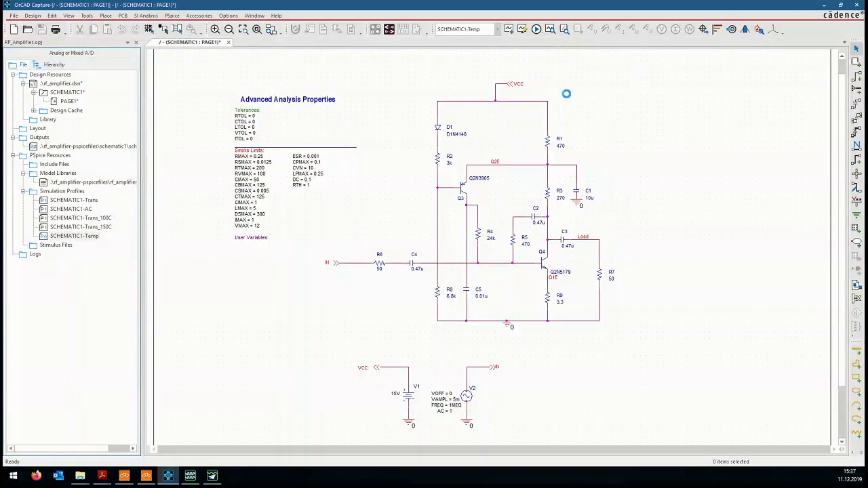
Step: Run the SCHEMATIC1-Temp simulation and load its results for all temperature runs into the PSpice waveform display
{"action": "left_click", "coordinate": [537, 29]}
{"action": "left_click", "coordinate": [501, 285]}
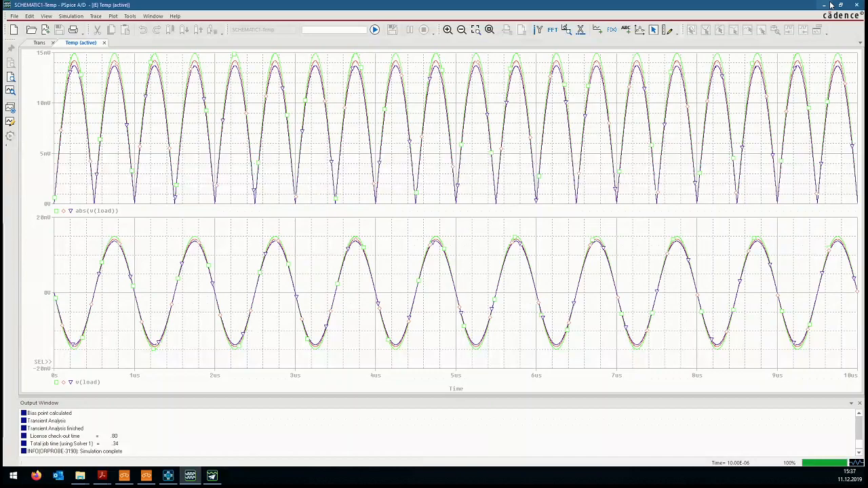
Step: Return to the schematic in OrCAD Capture and make SCHEMATIC1-Trans_150C the active simulation profile
{"action": "left_click", "coordinate": [168, 477]}
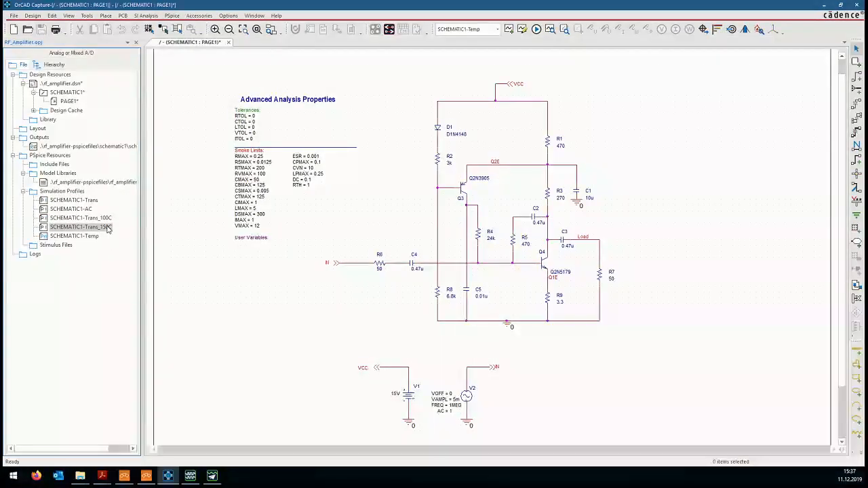
{"action": "right_click", "coordinate": [111, 227]}
{"action": "left_click", "coordinate": [156, 275]}
{"action": "left_click", "coordinate": [264, 322]}
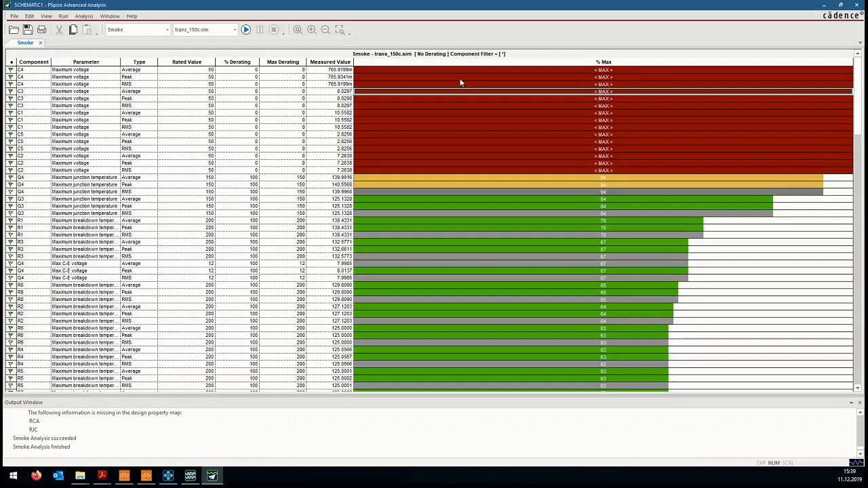
Step: Apply standard derating to the trans_150c smoke results, and switch the results back to no derating
{"action": "right_click", "coordinate": [758, 250]}
{"action": "mouse_move", "coordinate": [762, 352]}
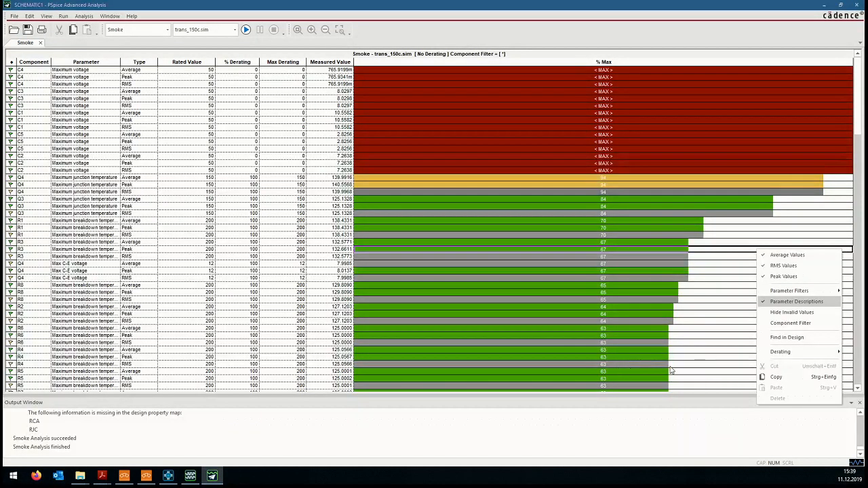
{"action": "left_click", "coordinate": [615, 366]}
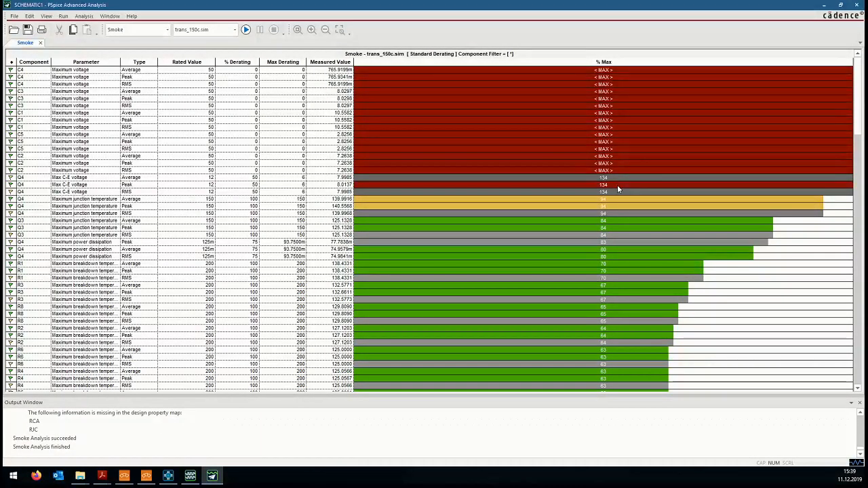
{"action": "left_click", "coordinate": [764, 300]}
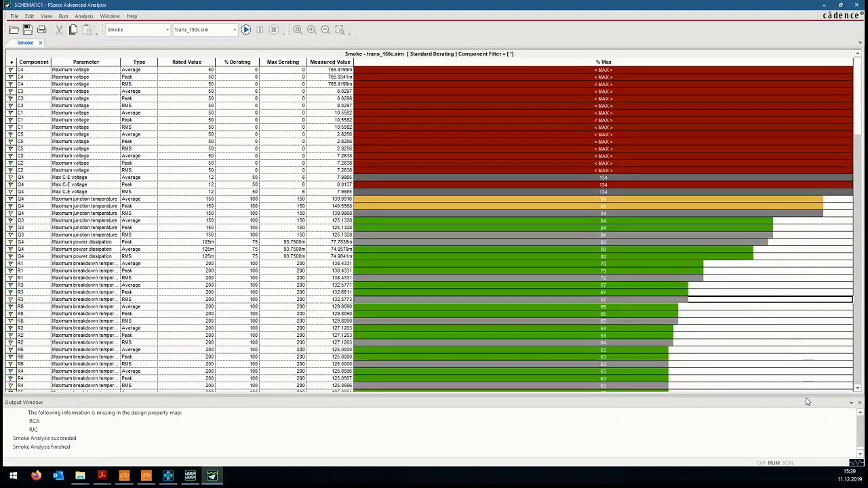
{"action": "right_click", "coordinate": [759, 300]}
{"action": "left_click", "coordinate": [692, 402]}
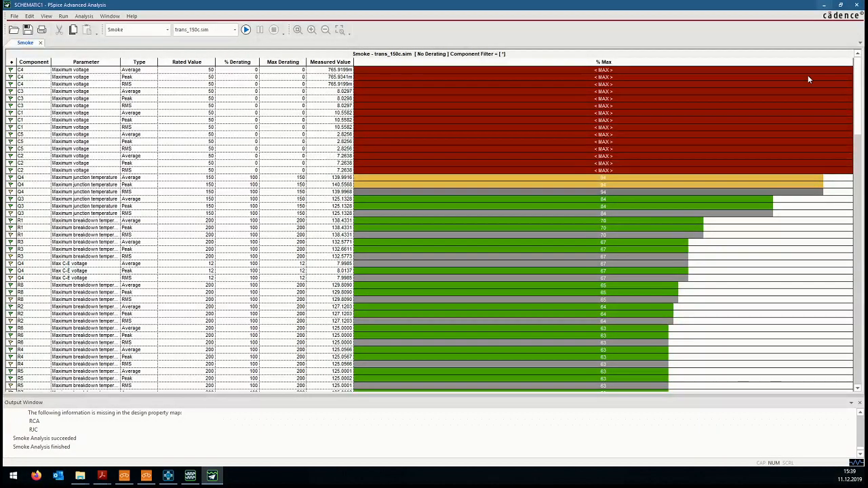
Step: In the smoke profile settings, select the custom Derating_Webinar file as the derating type
{"action": "right_click", "coordinate": [729, 222]}
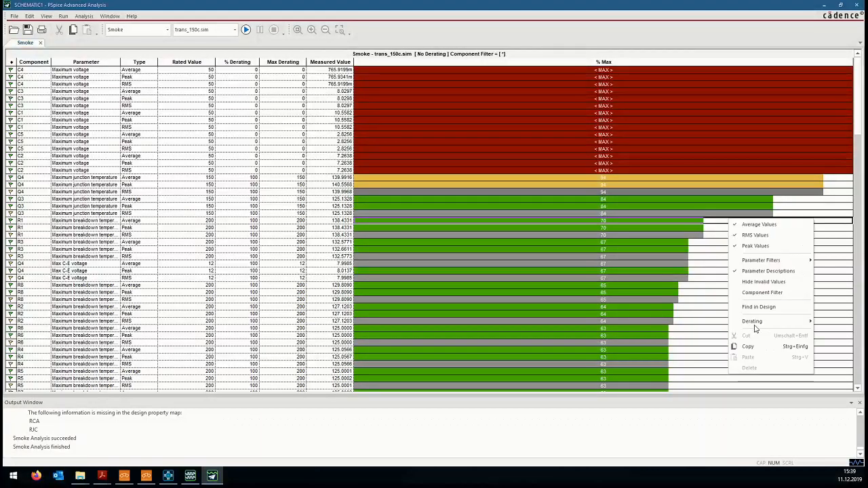
{"action": "mouse_move", "coordinate": [753, 321]}
{"action": "left_click", "coordinate": [614, 344]}
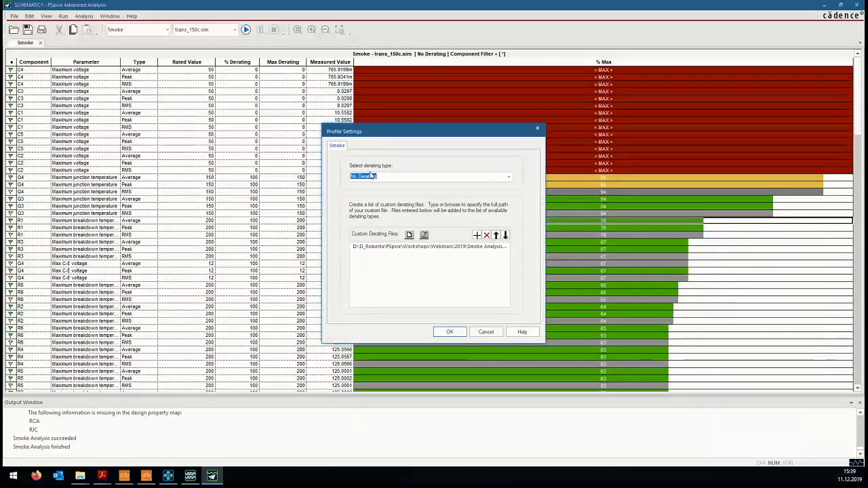
{"action": "left_click", "coordinate": [509, 179]}
{"action": "left_click", "coordinate": [455, 199]}
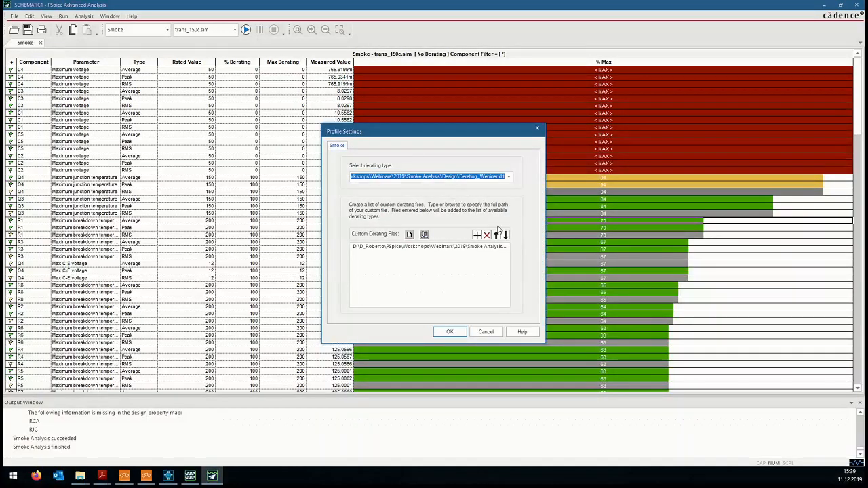
Step: Open the custom derating file for editing and add a derate type named inductor_web with the device category IND
{"action": "left_click", "coordinate": [413, 246]}
{"action": "left_click", "coordinate": [424, 234]}
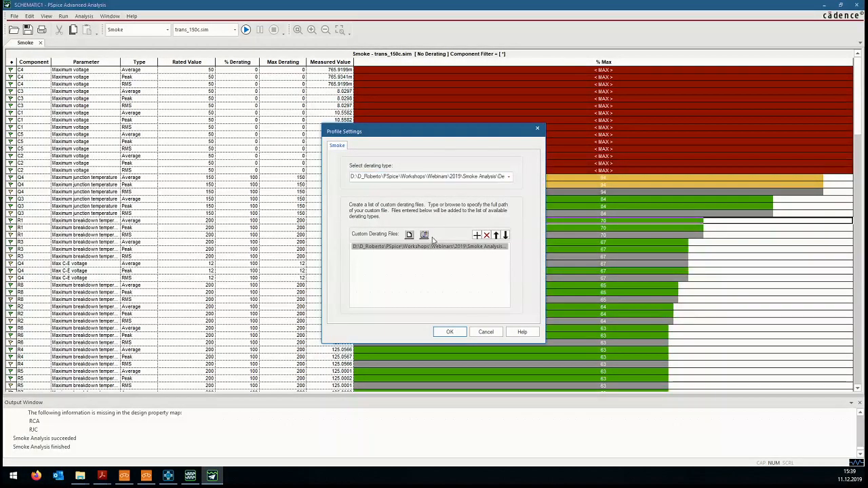
{"action": "left_click_drag", "start_coordinate": [483, 145], "coordinate": [519, 111]}
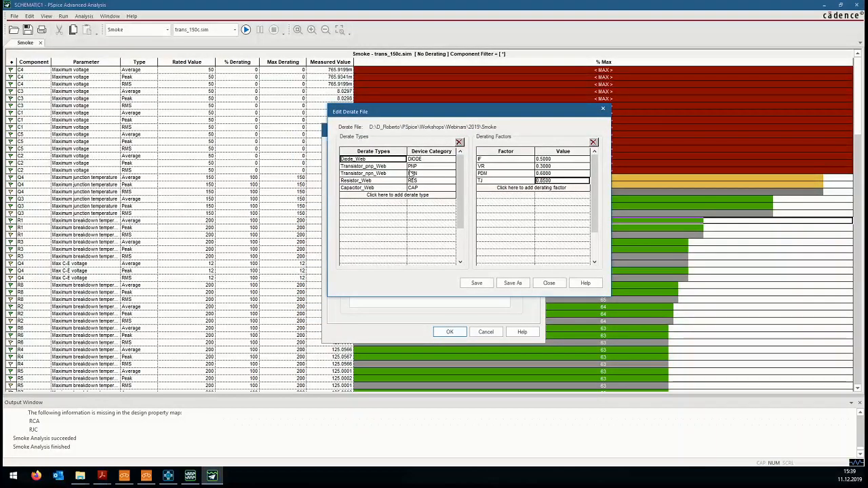
{"action": "left_click", "coordinate": [403, 195]}
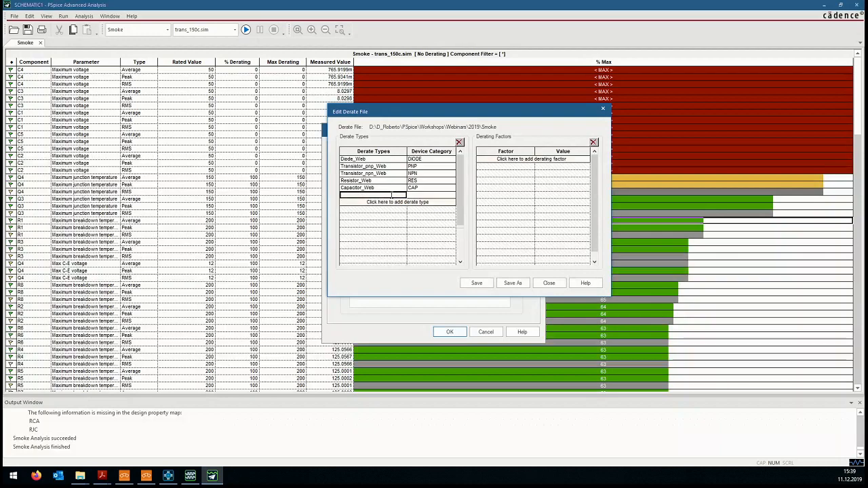
{"action": "type", "text": "Ind"}
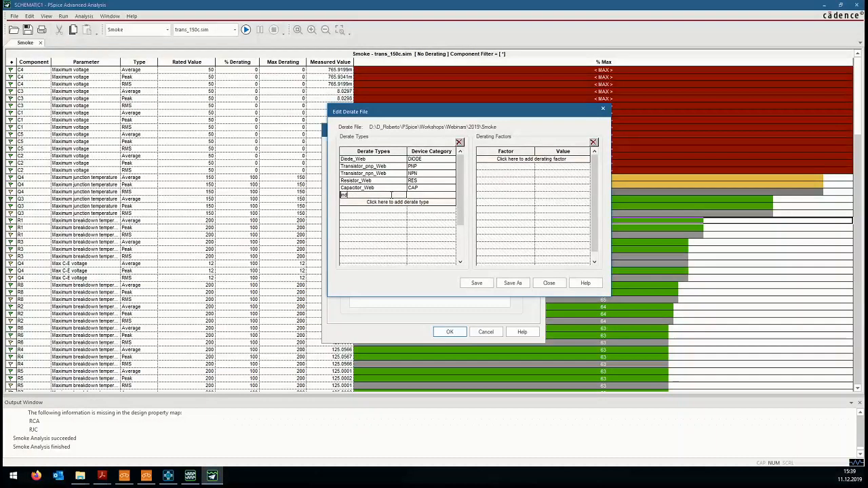
{"action": "type", "text": "uctor_web"}
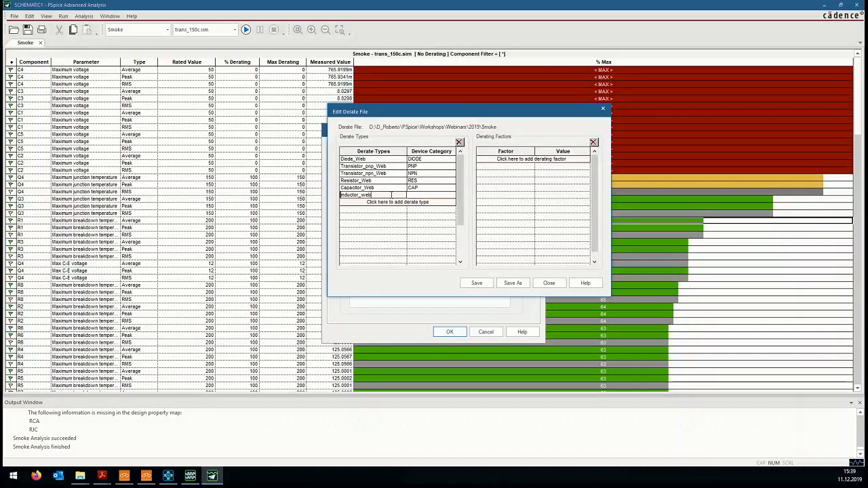
{"action": "left_click", "coordinate": [449, 190]}
{"action": "left_click", "coordinate": [432, 196]}
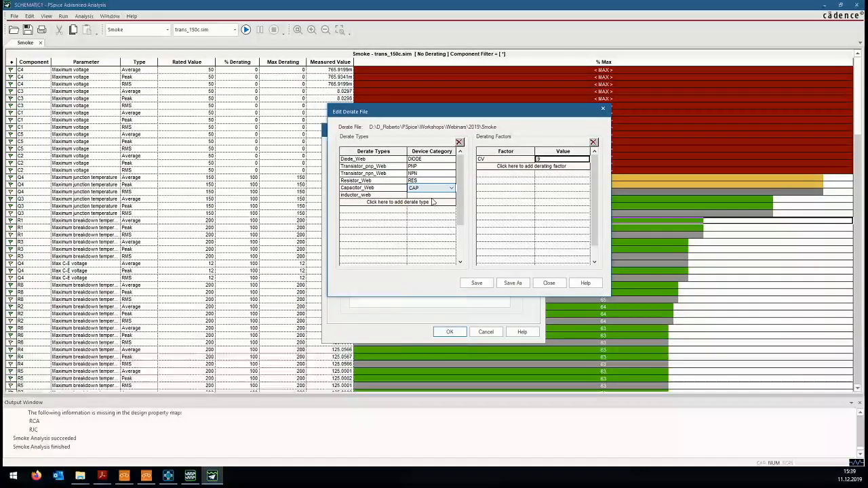
{"action": "left_click", "coordinate": [434, 195]}
{"action": "left_click", "coordinate": [424, 209]}
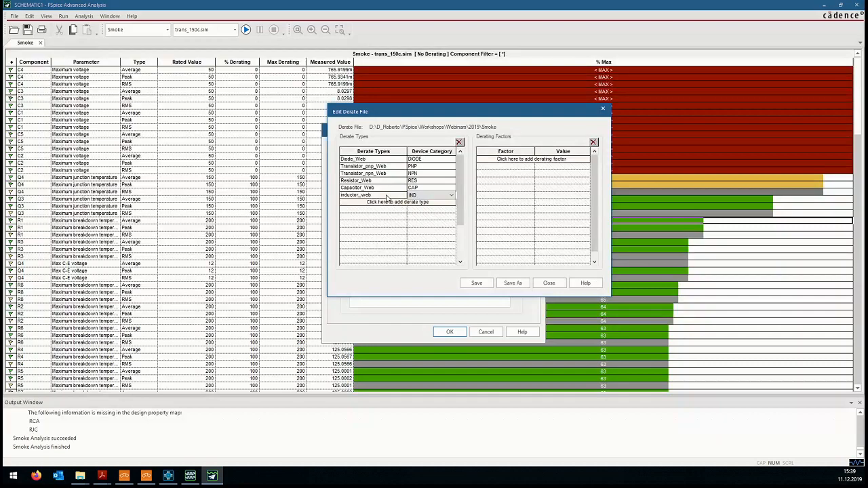
Step: Add the derating factor LI with a value of .9 to the inductor_web derate type
{"action": "left_click", "coordinate": [525, 160]}
{"action": "left_click", "coordinate": [532, 159]}
{"action": "left_click", "coordinate": [522, 168]}
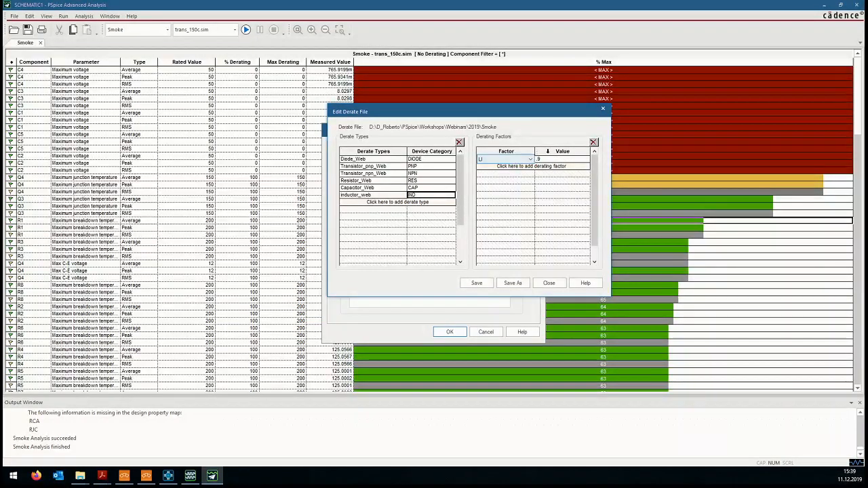
{"action": "left_click", "coordinate": [553, 167]}
{"action": "left_click", "coordinate": [532, 225]}
{"action": "left_click", "coordinate": [541, 159]}
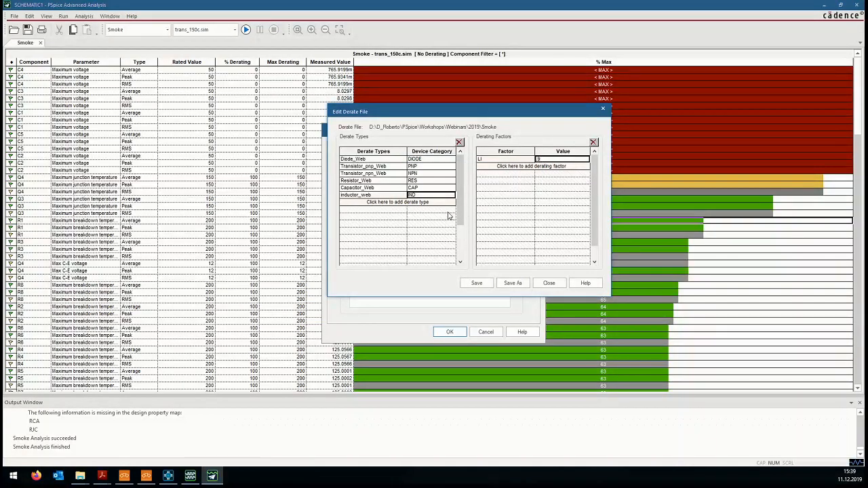
Step: Add a derate type named opamp_web with the device category OPAMP to the derating file
{"action": "left_click", "coordinate": [393, 202]}
{"action": "type", "text": "opamp_we"}
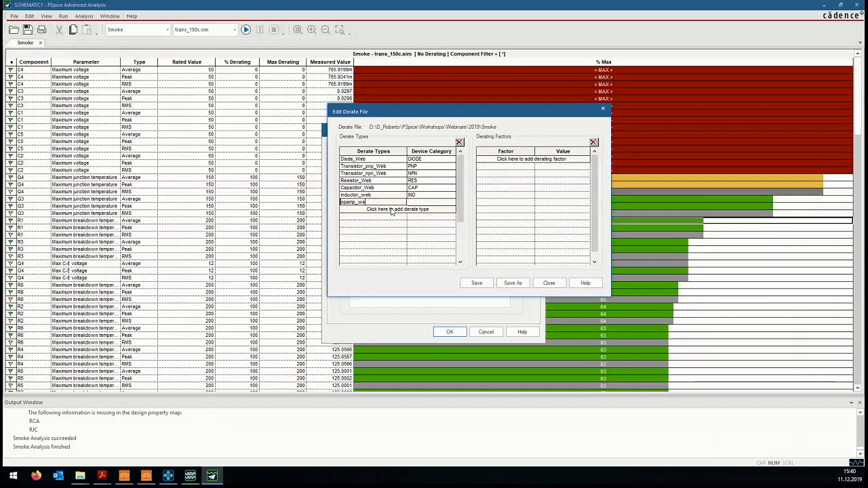
{"action": "type", "text": "b"}
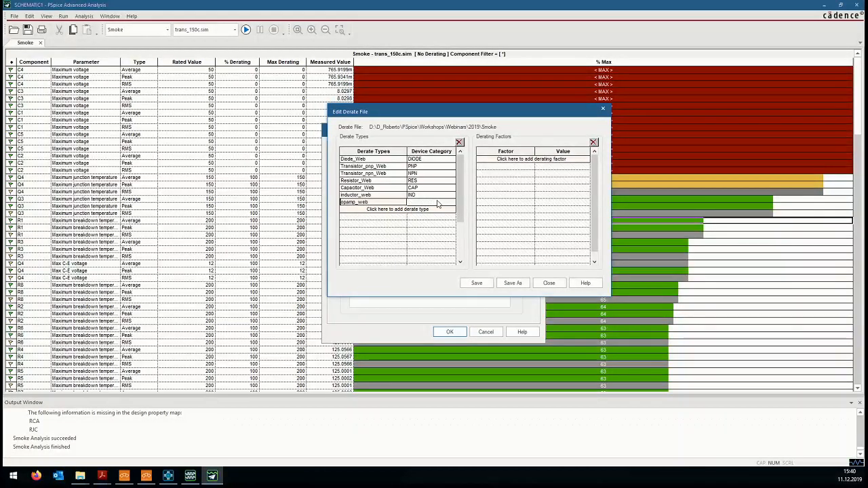
{"action": "left_click", "coordinate": [433, 204]}
{"action": "left_click", "coordinate": [435, 260]}
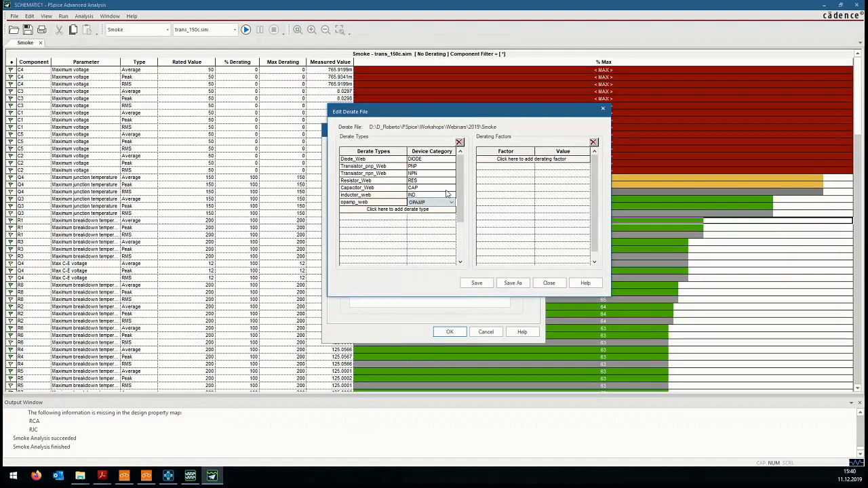
Step: Add the derating factor VPMAX with a value of 1 to opamp_web, and close the derating file without saving
{"action": "left_click", "coordinate": [510, 160]}
{"action": "left_click", "coordinate": [528, 160]}
{"action": "left_click", "coordinate": [527, 181]}
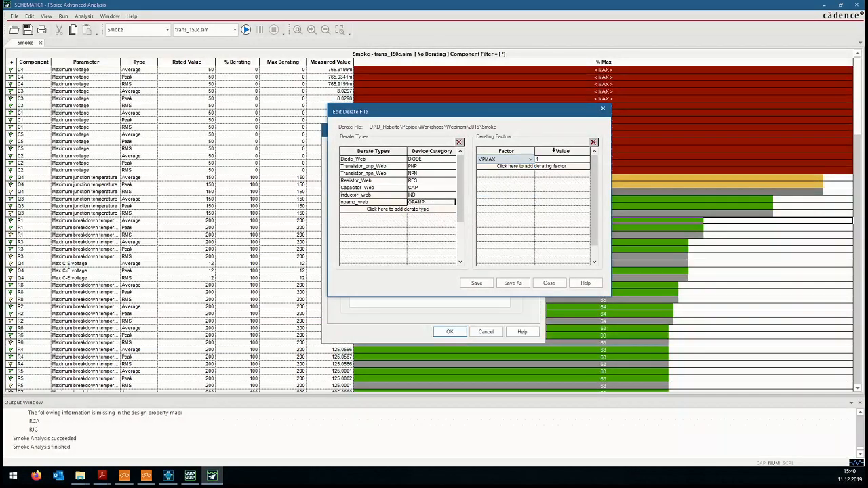
{"action": "left_click", "coordinate": [530, 160]}
{"action": "left_click", "coordinate": [531, 160]}
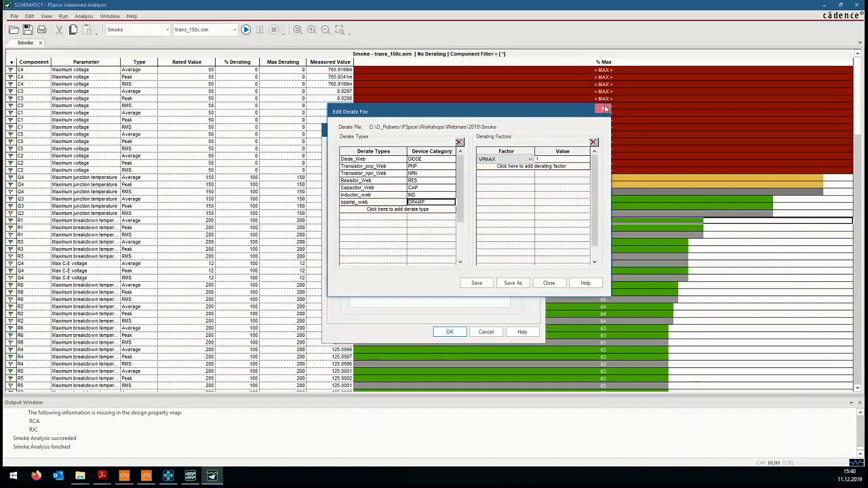
{"action": "left_click", "coordinate": [606, 109]}
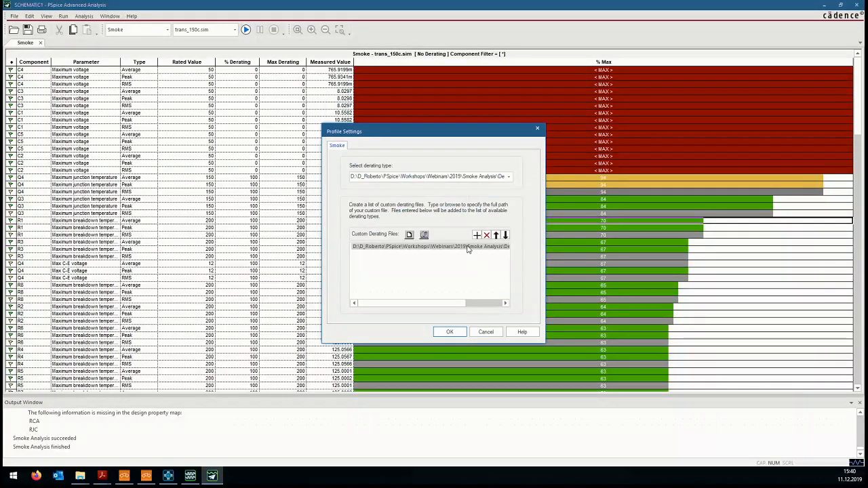
Step: Reopen the custom derating file to review its derate types and factors, and close it again
{"action": "left_click", "coordinate": [424, 236]}
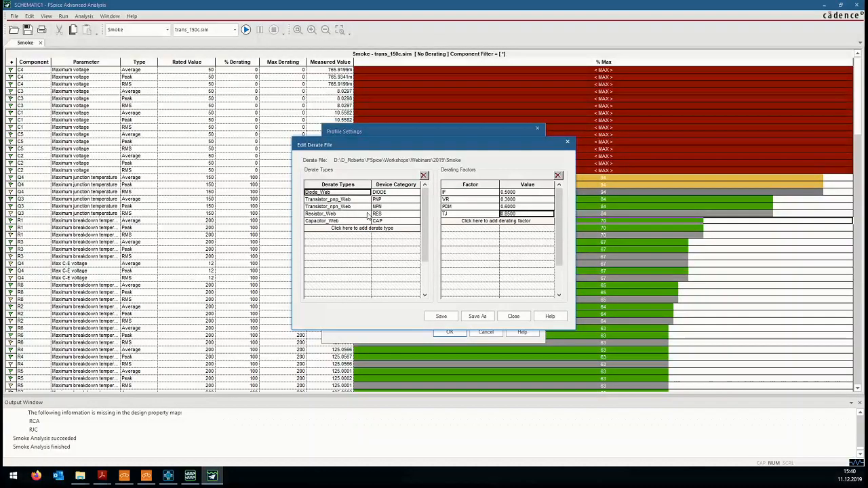
{"action": "left_click", "coordinate": [566, 141]}
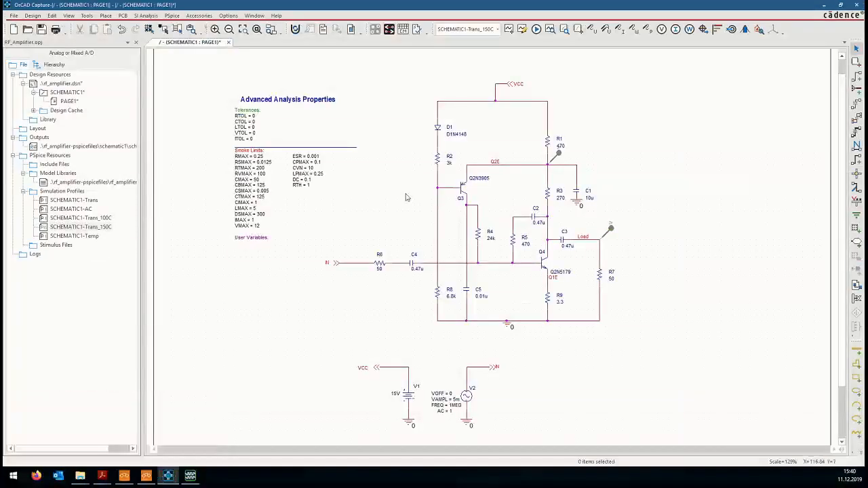
Step: In the OrCAD Capture schematic, set the DERATE_TYPE property of diode D1 to Diode_web and close its properties
{"action": "double_click", "coordinate": [437, 129]}
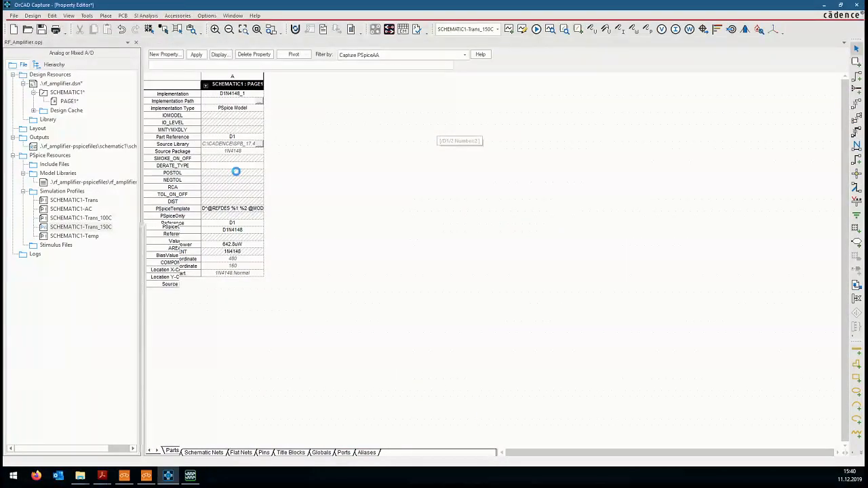
{"action": "double_click", "coordinate": [271, 86]}
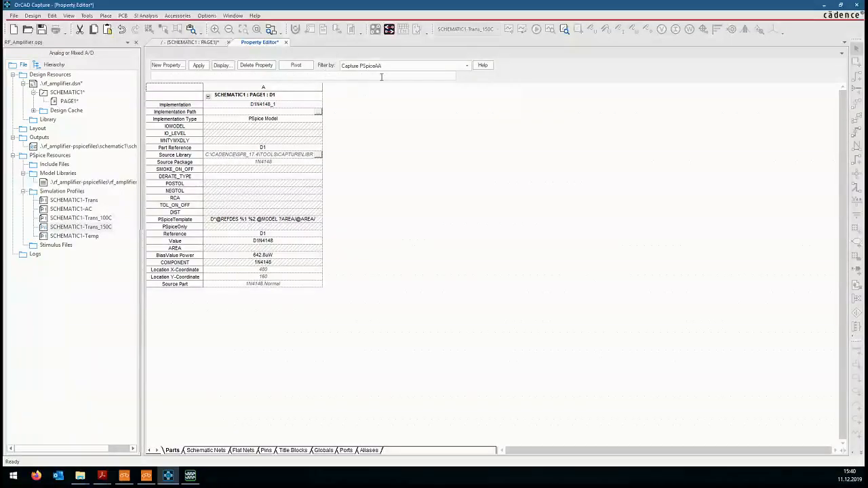
{"action": "left_click", "coordinate": [231, 178]}
{"action": "type", "text": "D"}
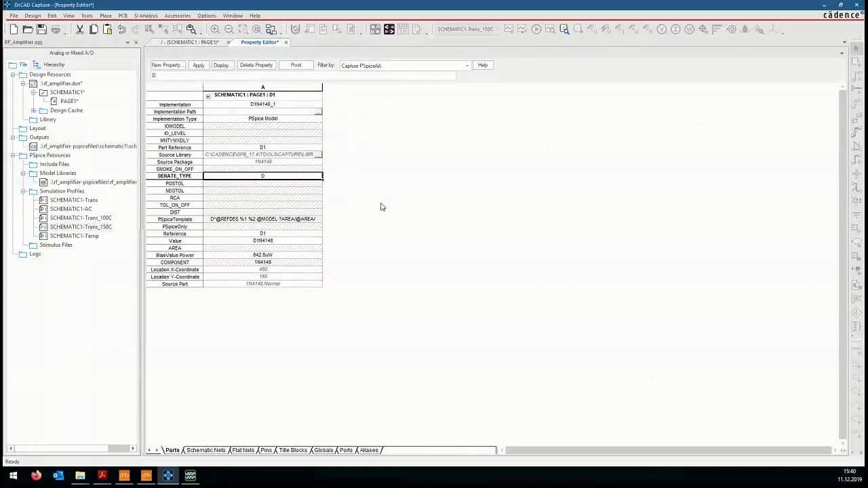
{"action": "type", "text": "iode_web"}
{"action": "left_click", "coordinate": [285, 42]}
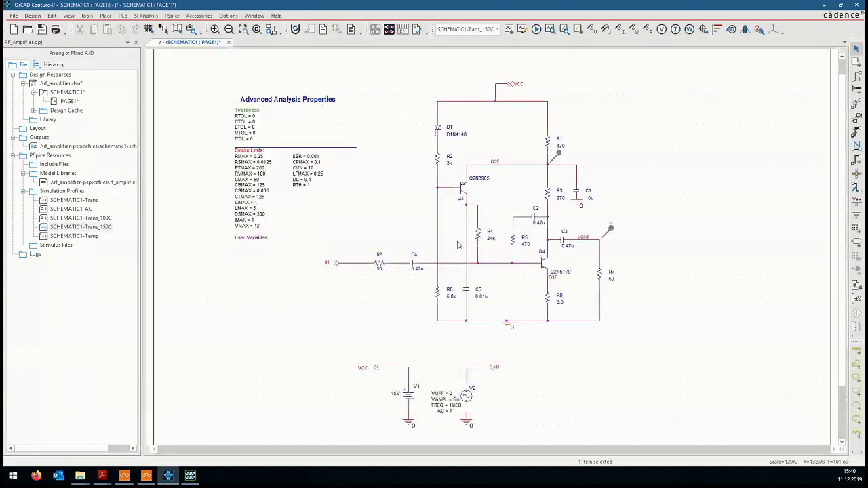
Step: Check the DERATE_TYPE entry in diode D1's properties and return to the schematic page
{"action": "double_click", "coordinate": [439, 129]}
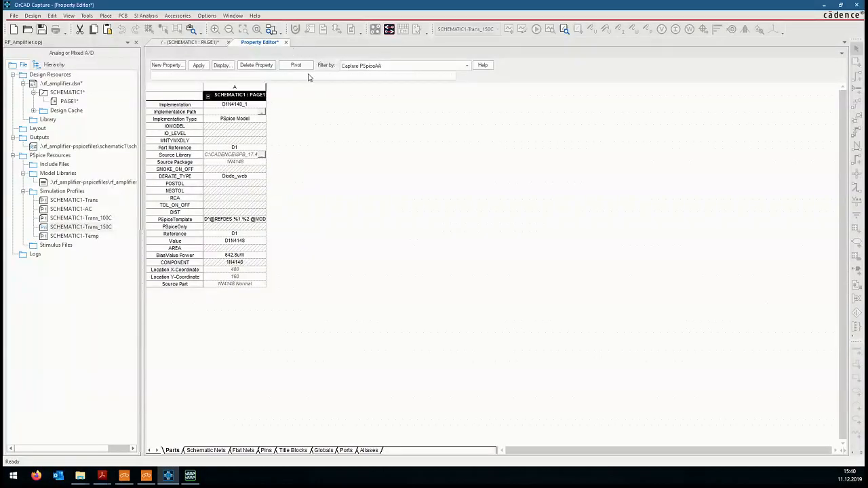
{"action": "left_click", "coordinate": [286, 42]}
{"action": "left_click", "coordinate": [500, 148]}
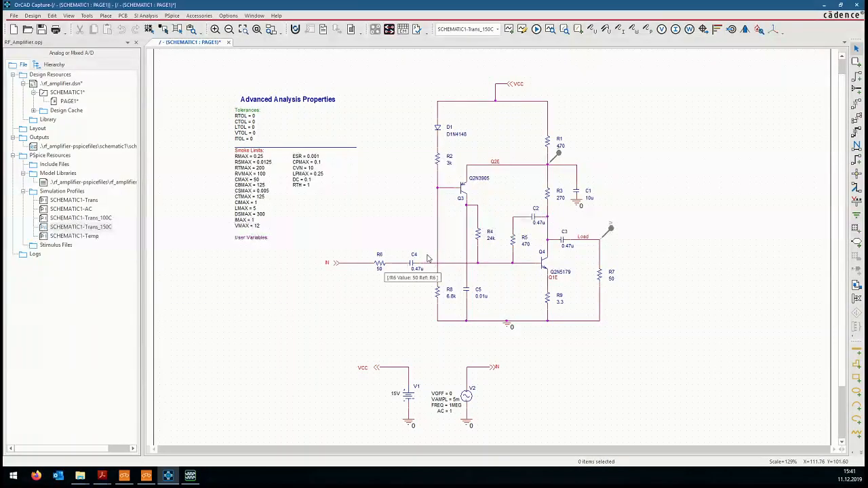
Step: Open the object properties of the whole rf_amplifier design and pivot the property table so each part is a row
{"action": "right_click", "coordinate": [79, 85]}
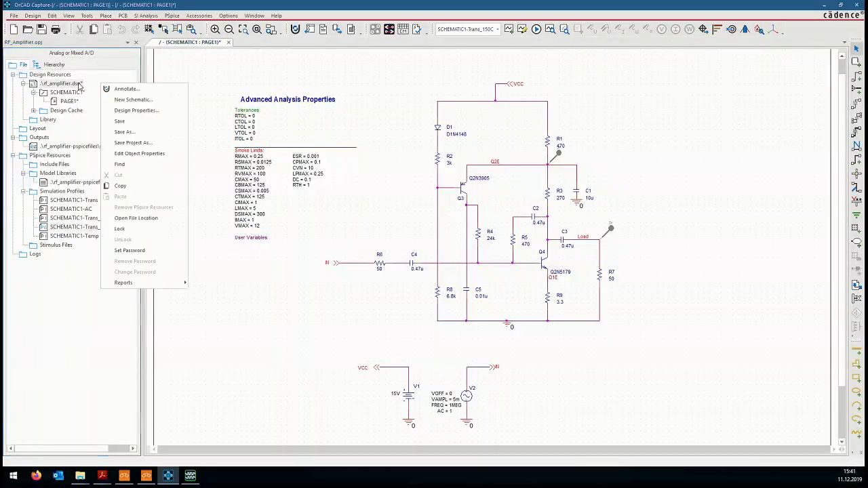
{"action": "left_click", "coordinate": [139, 153]}
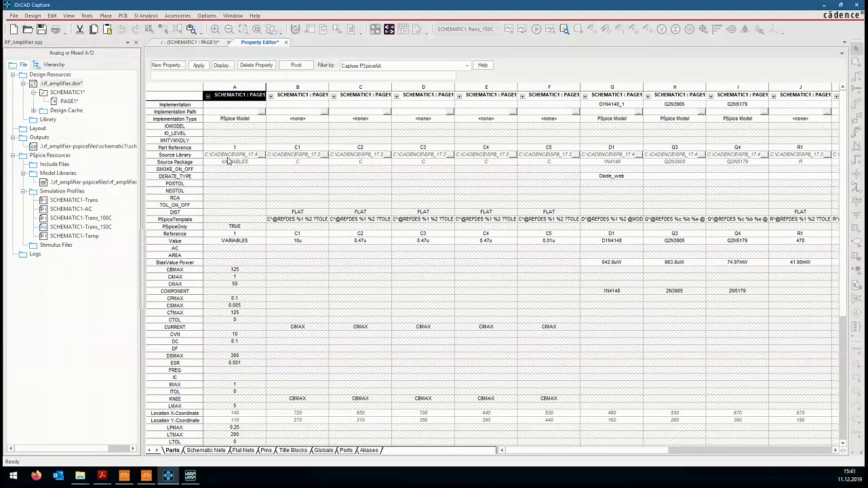
{"action": "left_click", "coordinate": [295, 65]}
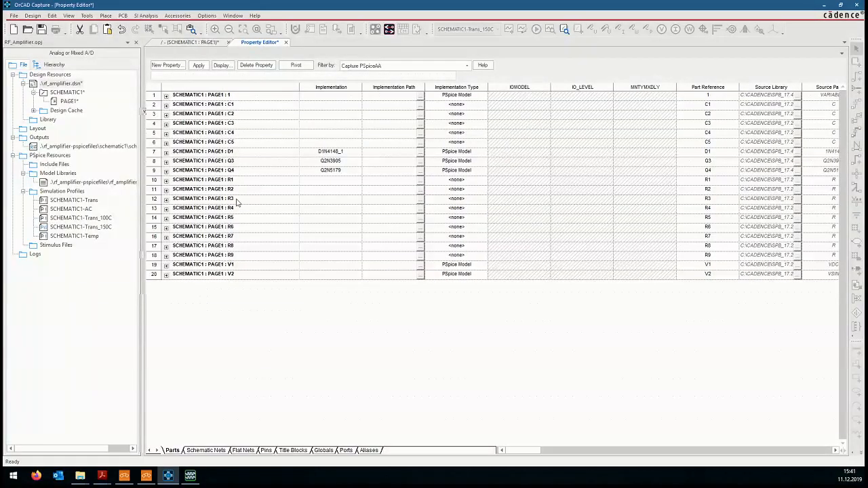
Step: Set the DERATE_TYPE property of resistors R1 through R9 to Resistor_web and close the property table
{"action": "left_click", "coordinate": [154, 180]}
{"action": "left_click", "coordinate": [572, 451]}
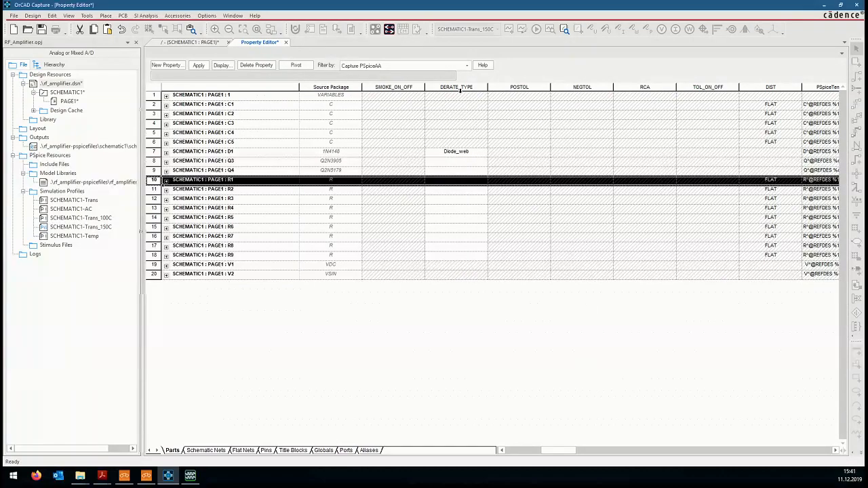
{"action": "left_click", "coordinate": [455, 180]}
{"action": "type", "text": "R"}
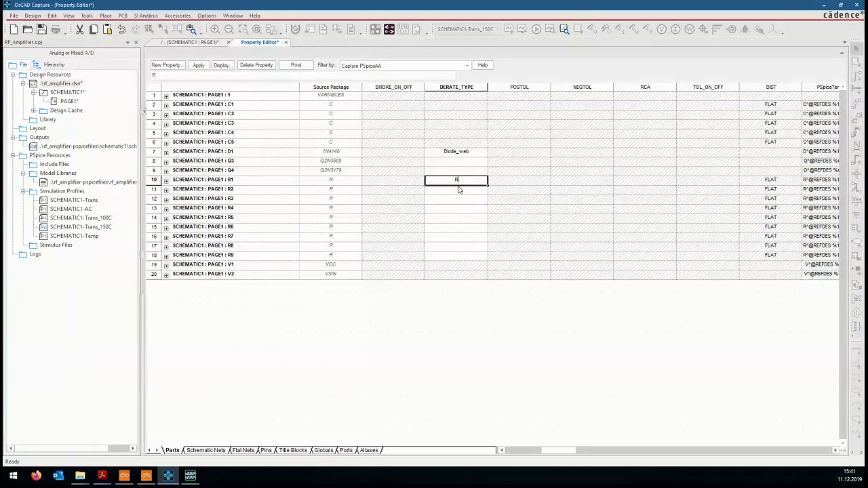
{"action": "type", "text": "esistor_web"}
{"action": "key", "text": "Return"}
{"action": "left_click_drag", "start_coordinate": [489, 186], "coordinate": [479, 265]}
{"action": "left_click_drag", "start_coordinate": [472, 205], "coordinate": [474, 217]}
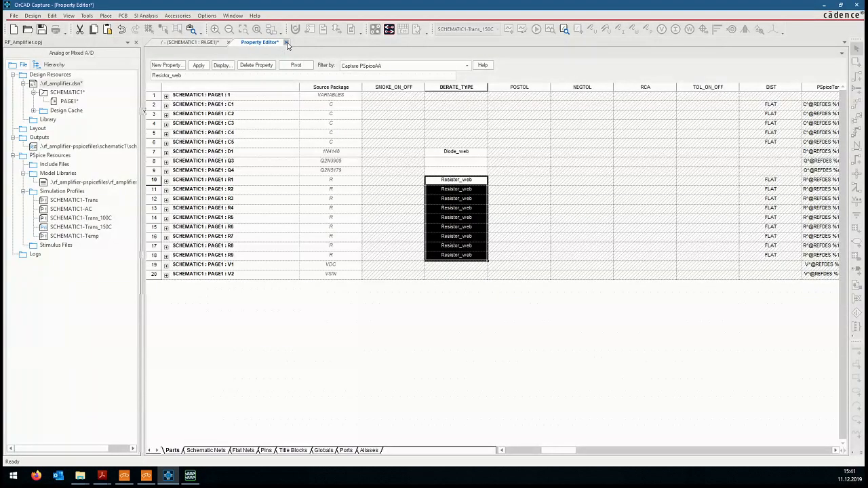
{"action": "left_click", "coordinate": [286, 43]}
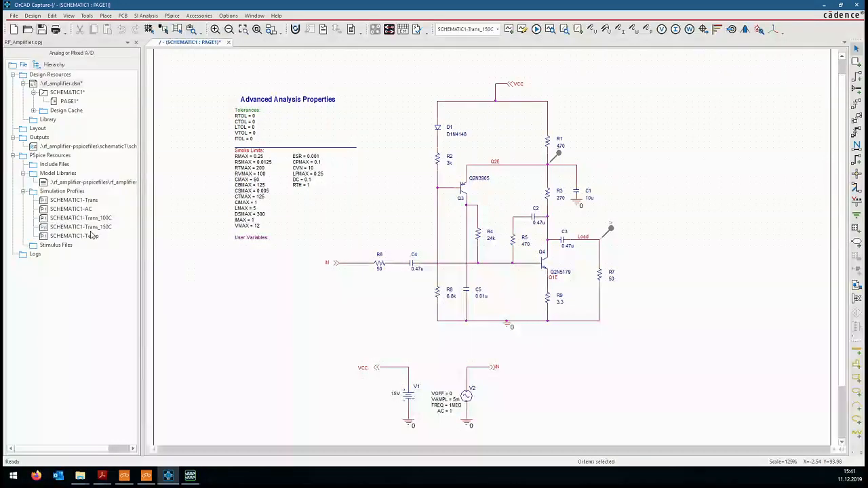
Step: Run the SCHEMATIC1-Trans_150C simulation, minimize its waveform window, and start the Smoke analysis from the schematic
{"action": "left_click", "coordinate": [535, 29]}
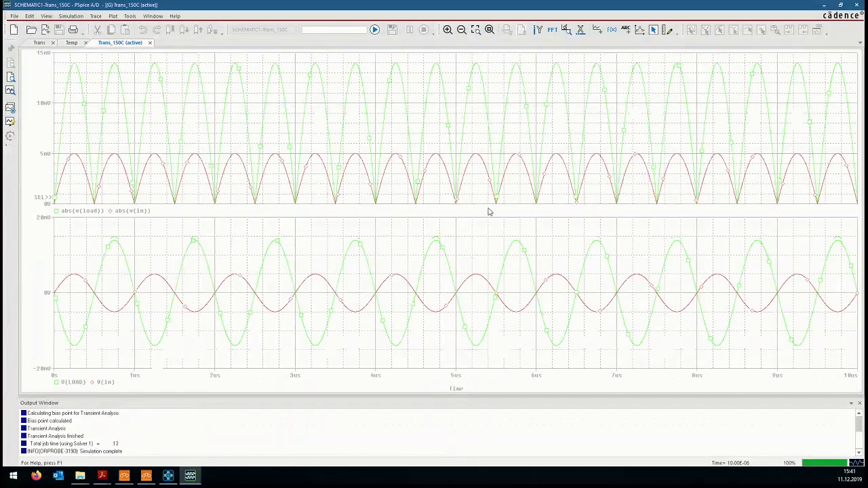
{"action": "left_click", "coordinate": [824, 5]}
{"action": "left_click", "coordinate": [760, 30]}
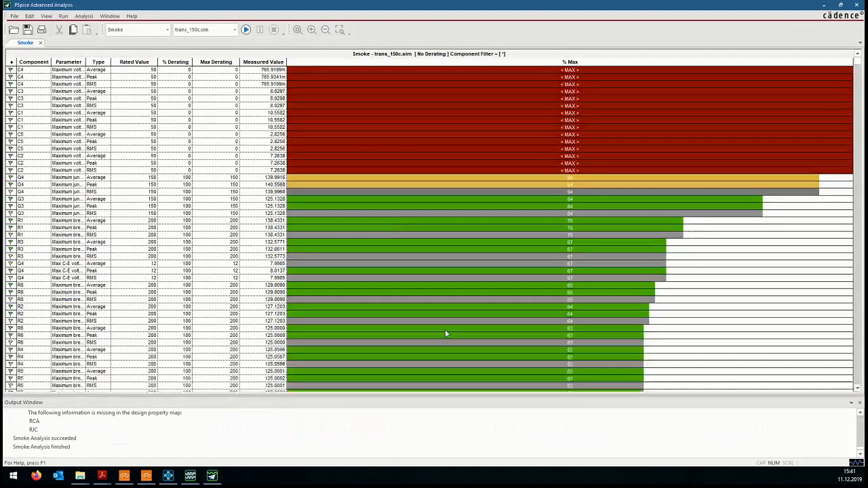
Step: Select the custom derating file Derating_Webinar.drt as the Smoke derating type and rerun the Smoke analysis
{"action": "right_click", "coordinate": [732, 234]}
{"action": "mouse_move", "coordinate": [756, 336]}
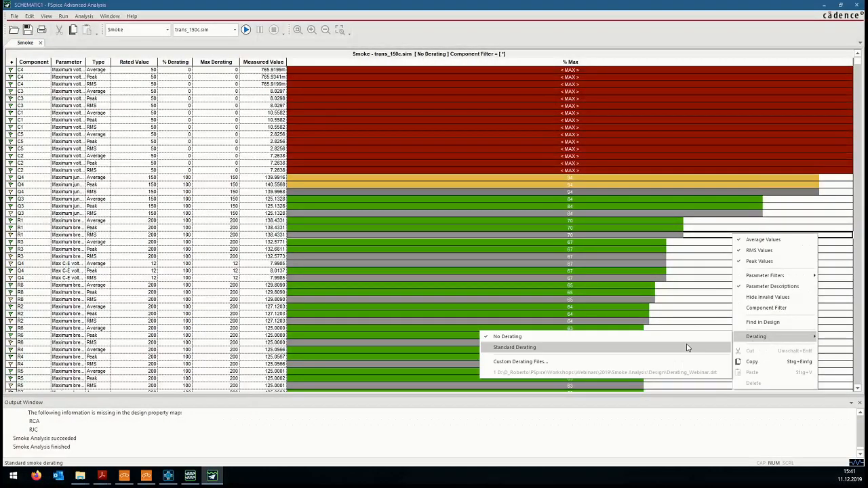
{"action": "left_click", "coordinate": [639, 364]}
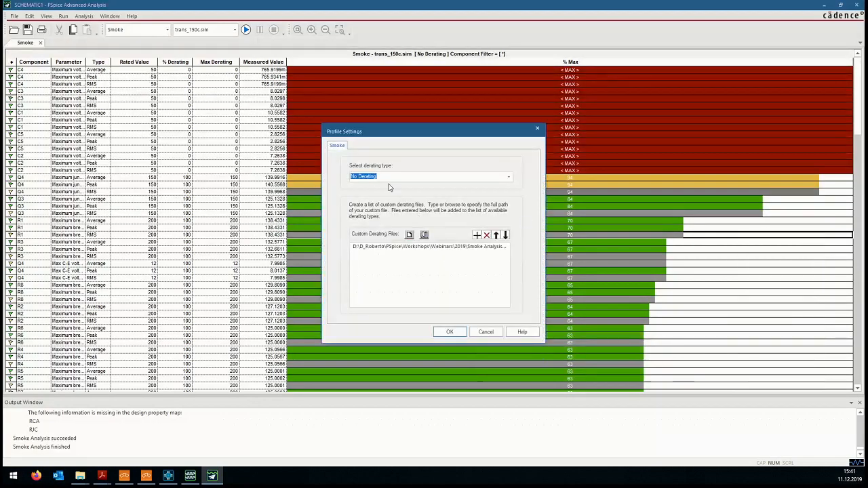
{"action": "left_click", "coordinate": [508, 177]}
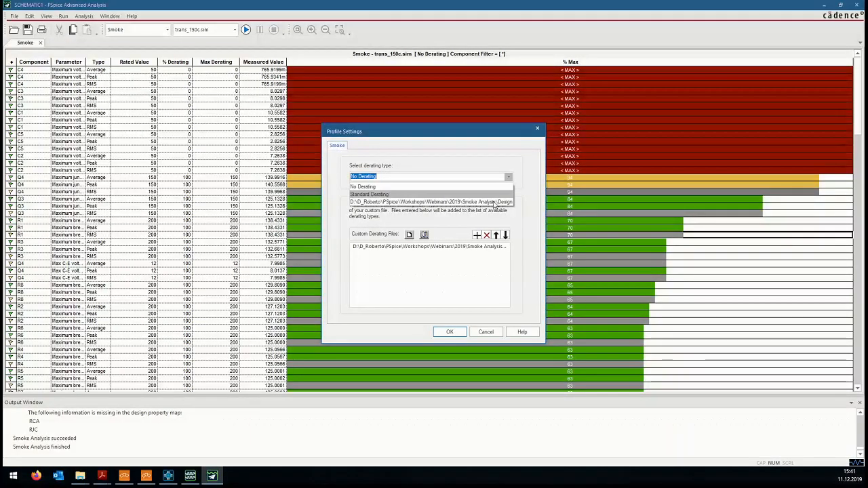
{"action": "left_click", "coordinate": [502, 200]}
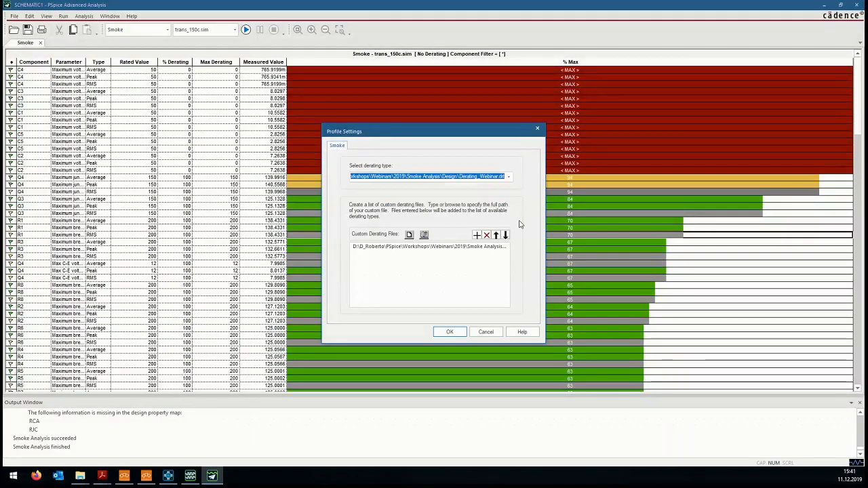
{"action": "left_click", "coordinate": [449, 331]}
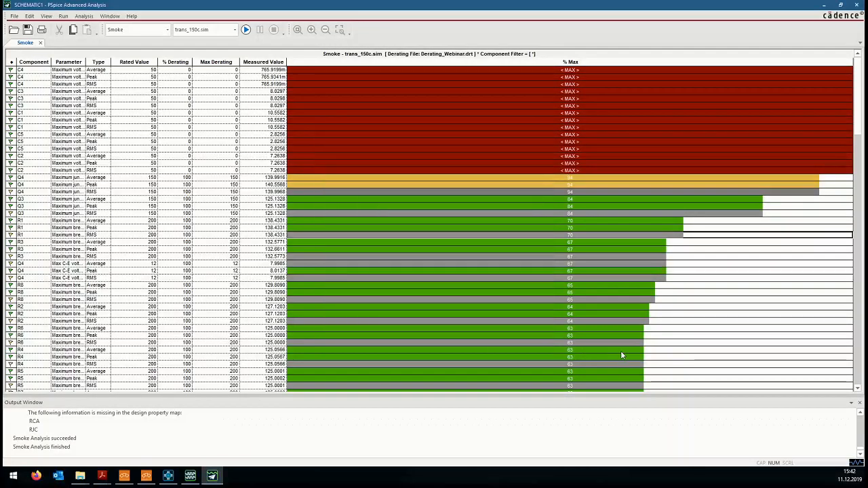
{"action": "left_click", "coordinate": [245, 29]}
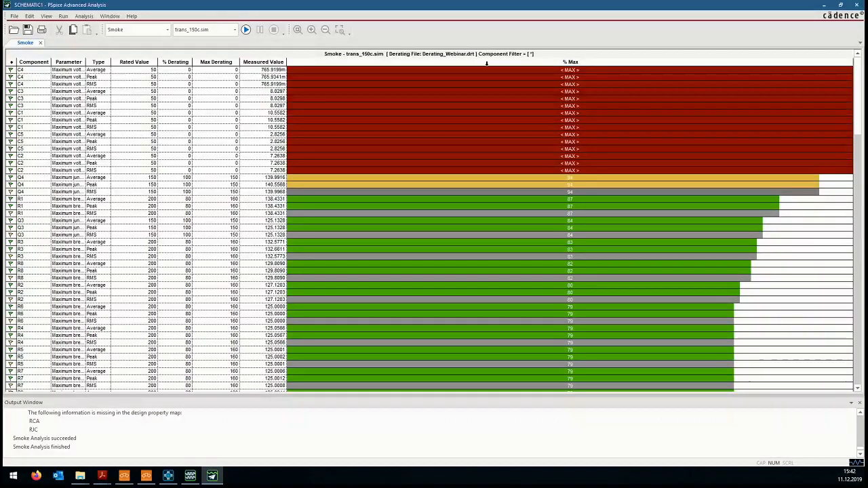
Step: Switch to OrCAD Capture, check the DERATE_TYPE entry in capacitor C5's properties, and return to the schematic page
{"action": "left_click", "coordinate": [166, 479]}
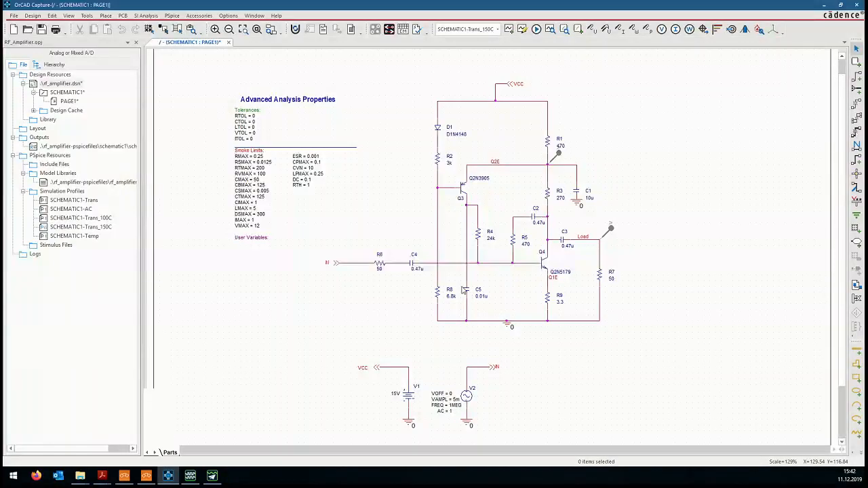
{"action": "double_click", "coordinate": [465, 290]}
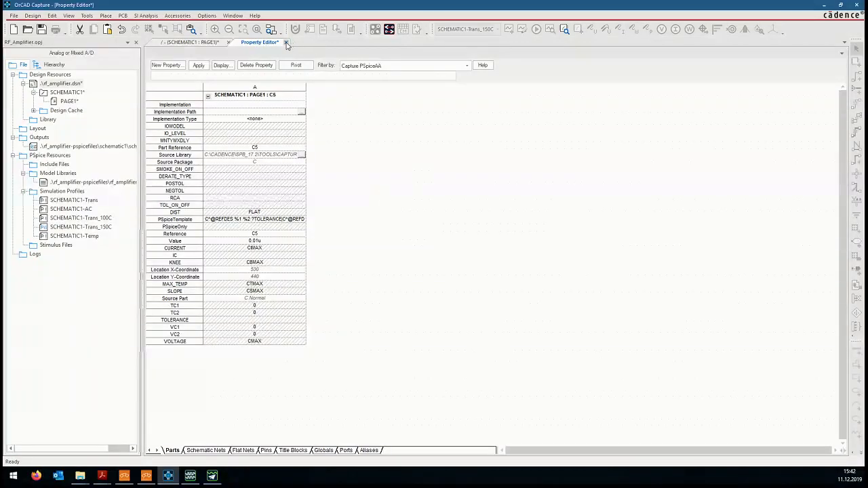
{"action": "left_click", "coordinate": [652, 142]}
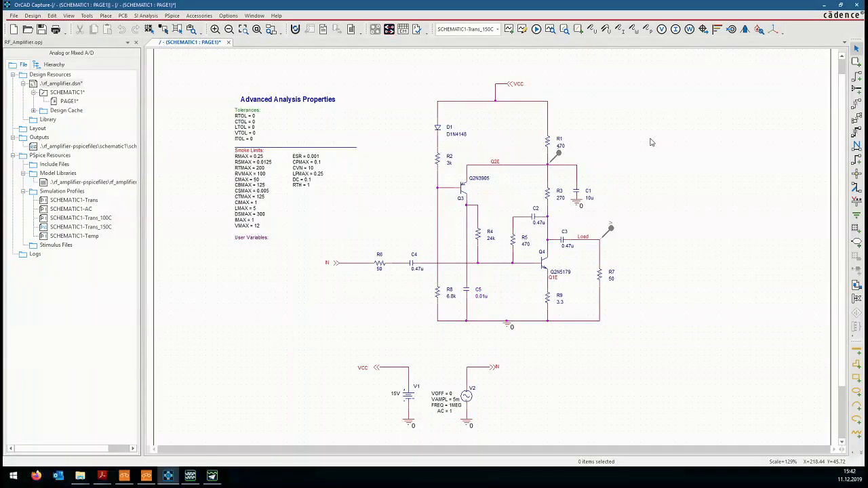
{"action": "scroll", "coordinate": [674, 160], "scroll_direction": "down", "scroll_amount": 3}
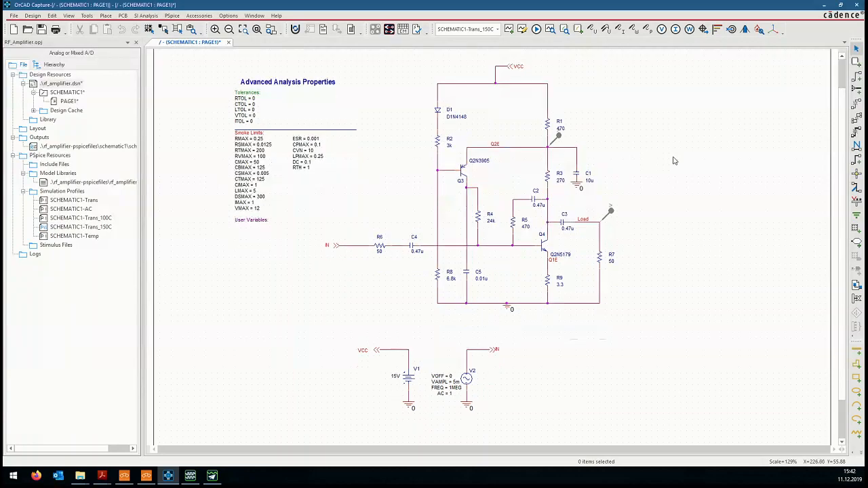
{"action": "scroll", "coordinate": [643, 172], "scroll_direction": "up", "scroll_amount": 4}
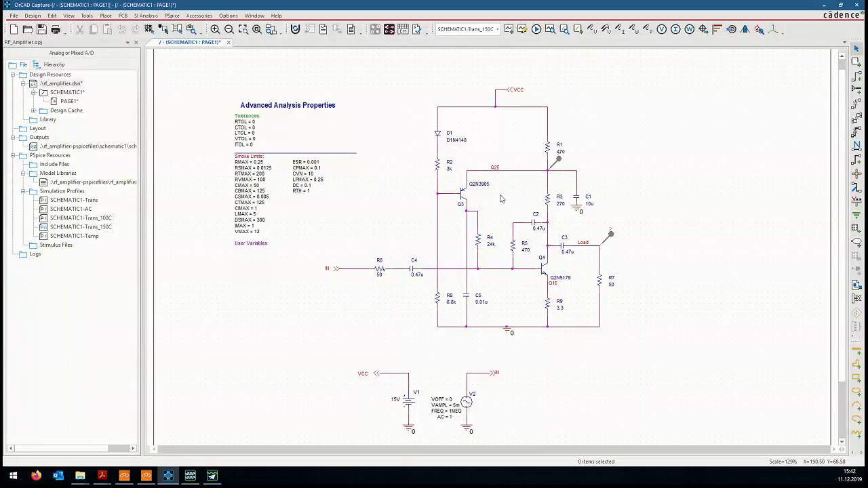
Step: Review the derating and RCA entries in transistor Q3's properties and return to the schematic page
{"action": "double_click", "coordinate": [468, 198]}
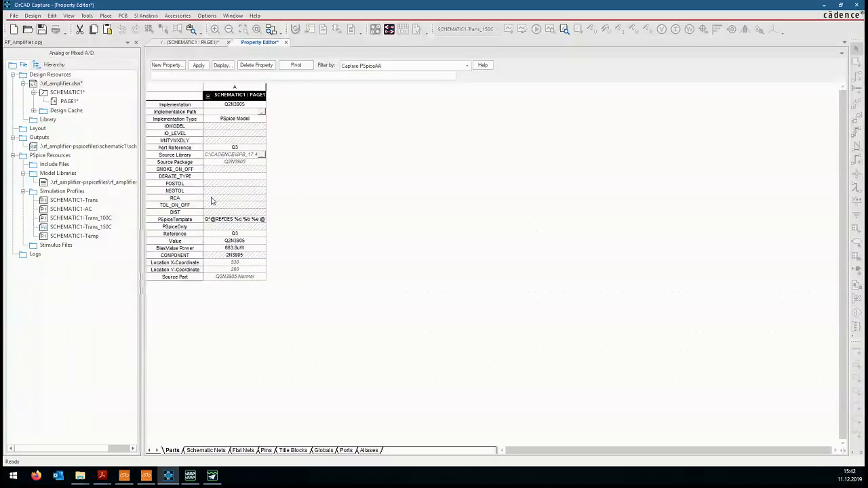
{"action": "left_click", "coordinate": [235, 197]}
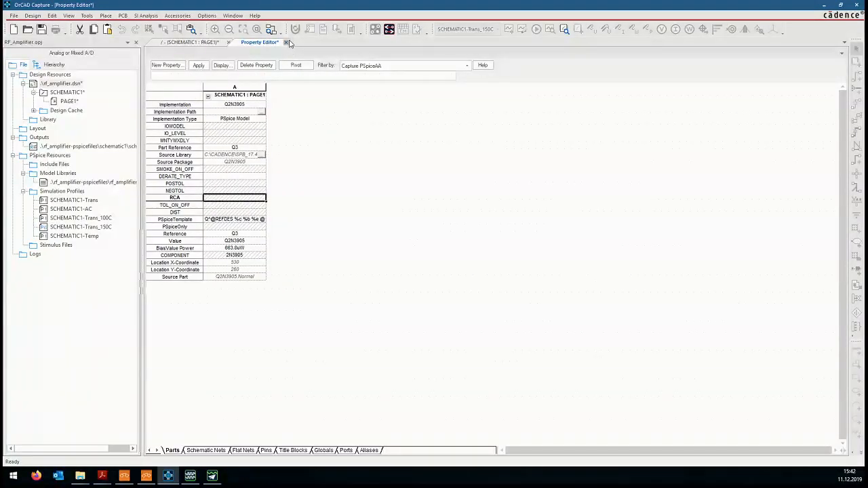
{"action": "left_click", "coordinate": [285, 42]}
{"action": "left_click", "coordinate": [632, 163]}
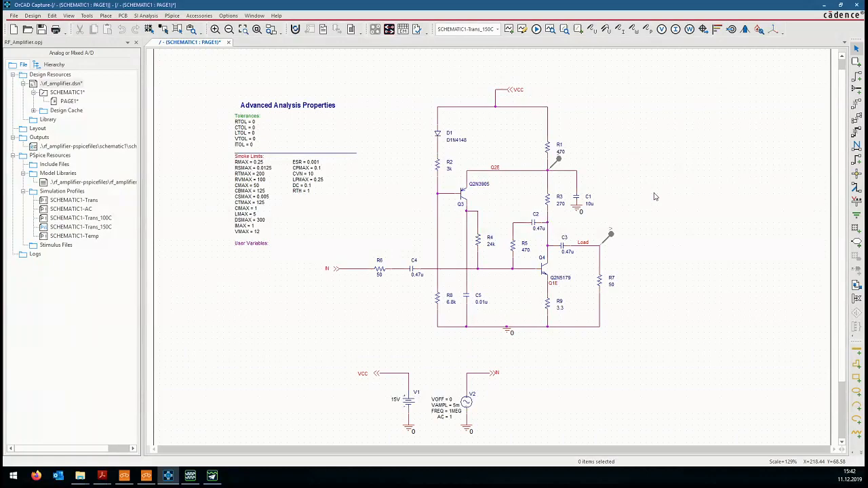
{"action": "scroll", "coordinate": [669, 228], "scroll_direction": "down", "scroll_amount": 1}
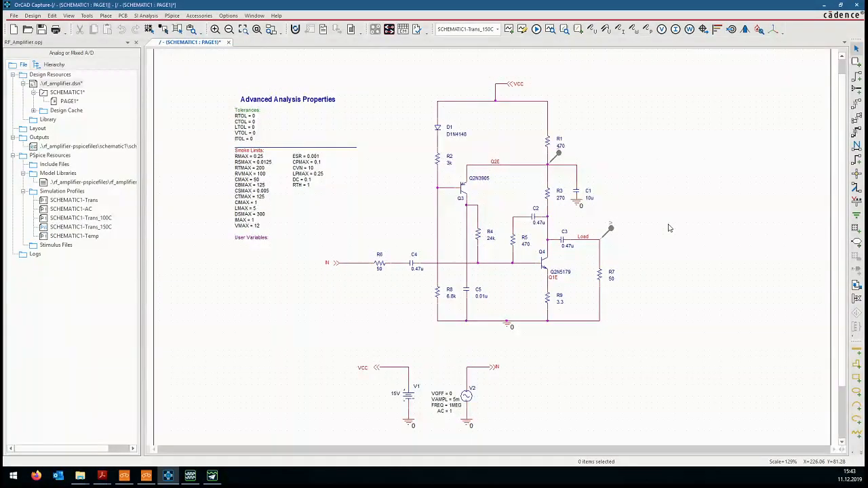